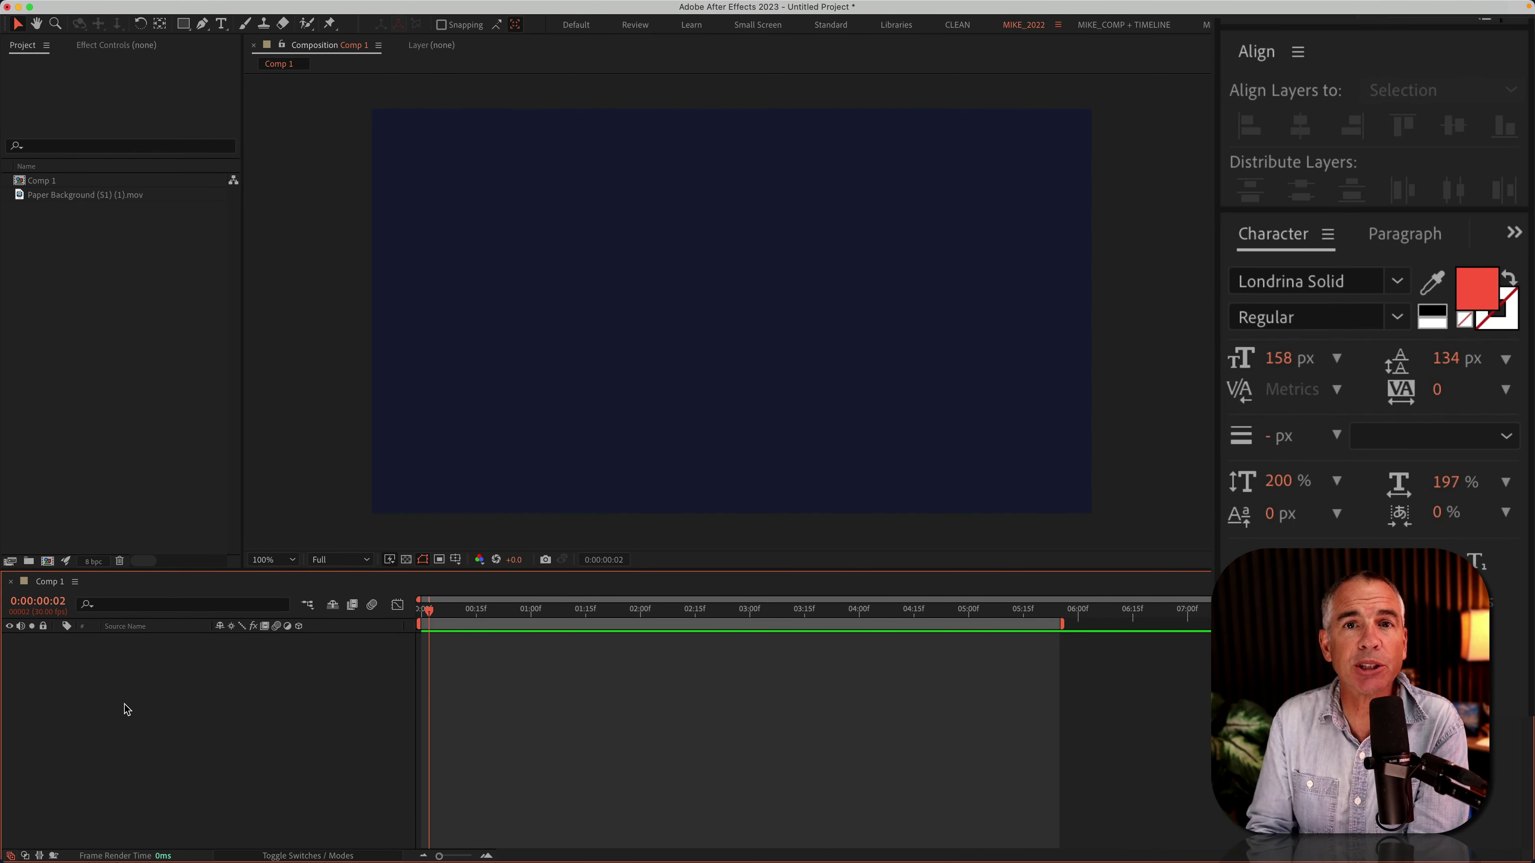
Step: Add a red 'My' text layer and centre it horizontally and vertically in the composition
click(221, 25)
click(680, 315)
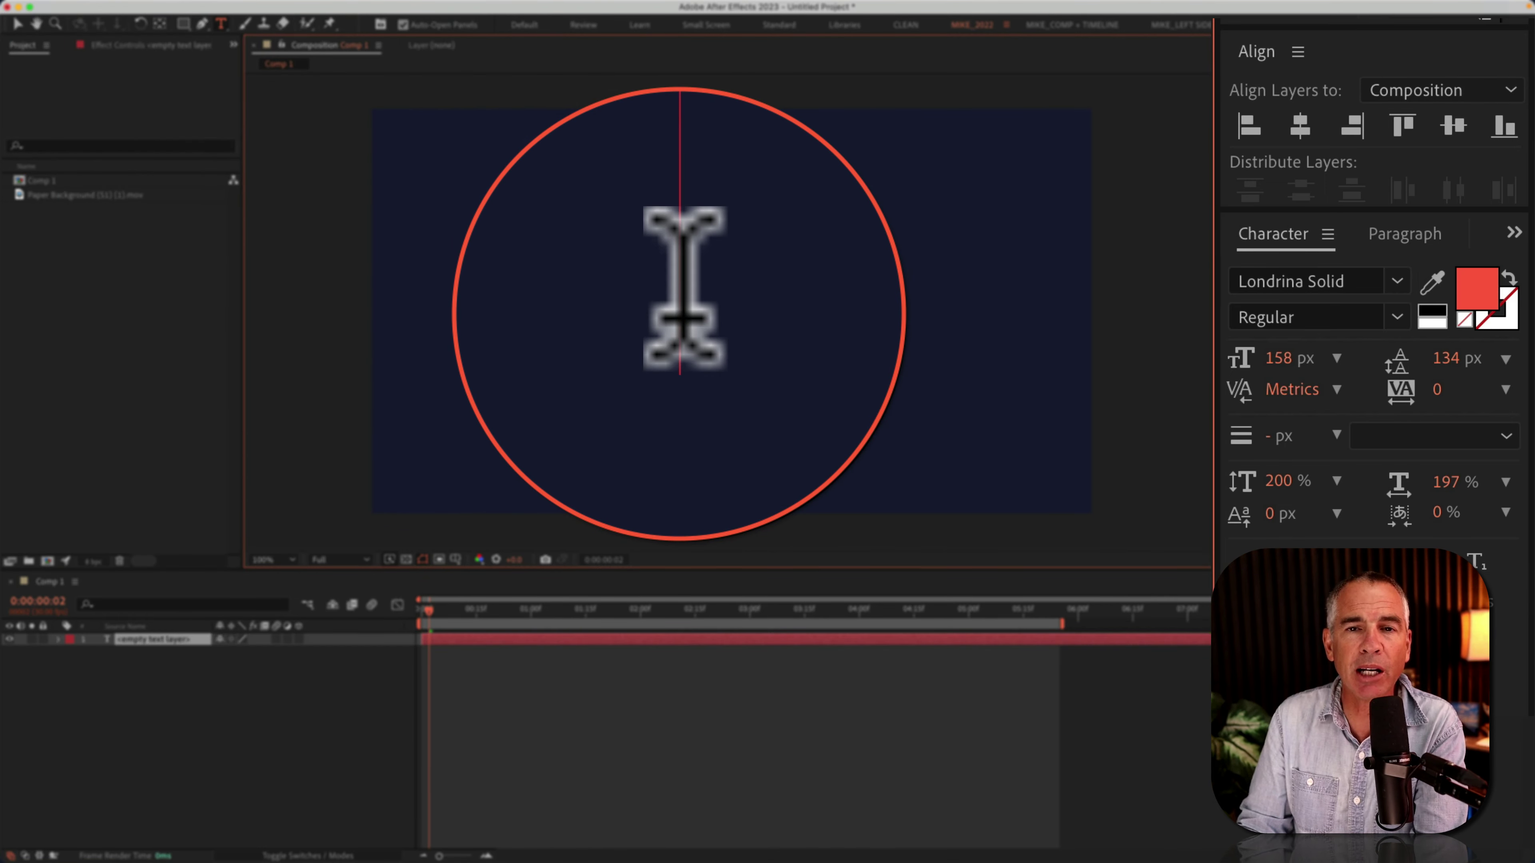
text(My)
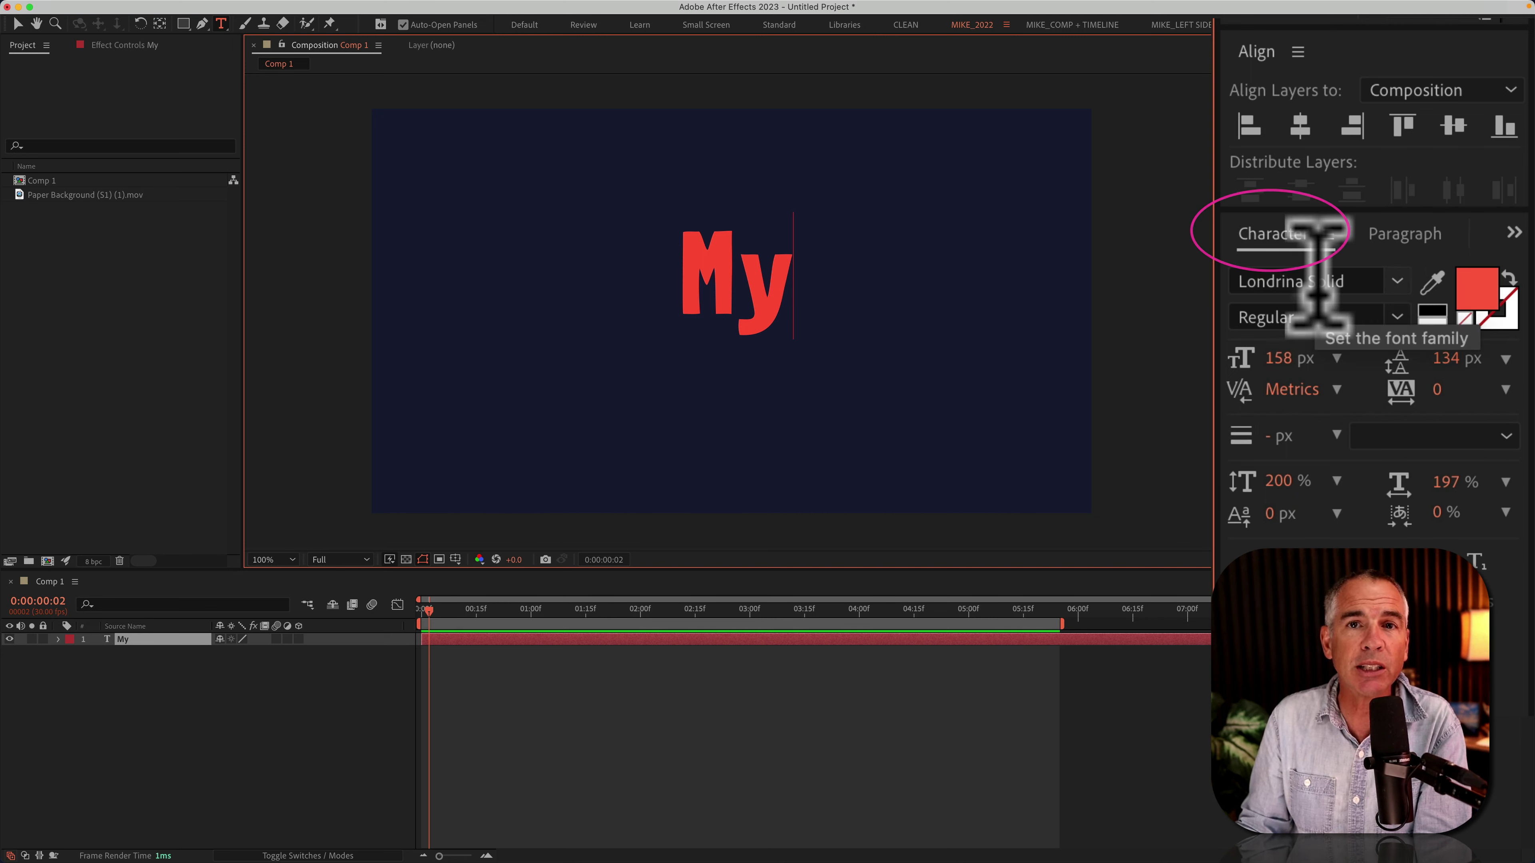
click(124, 639)
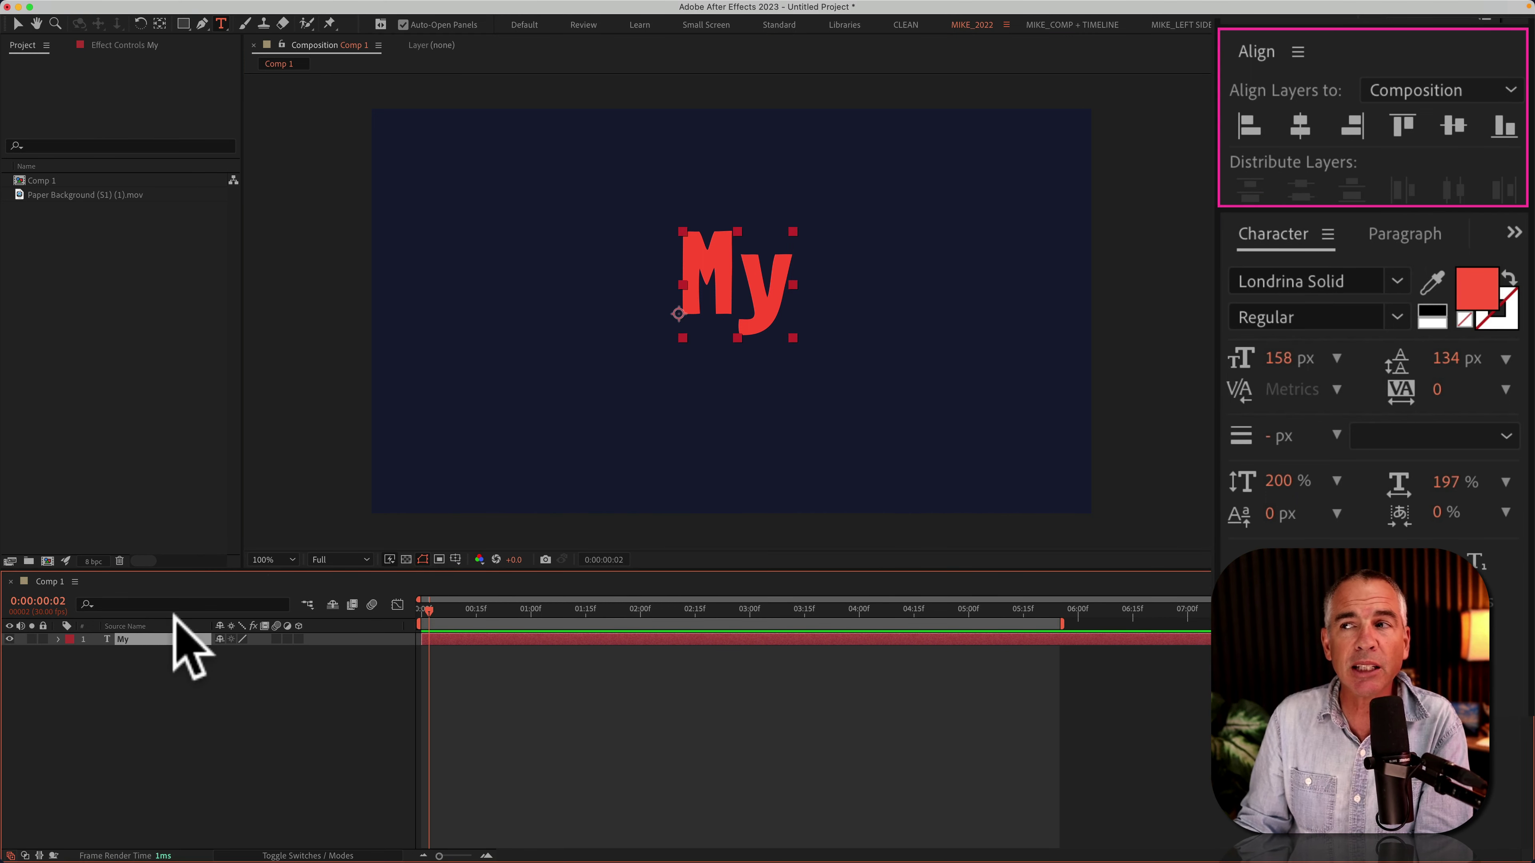
click(1300, 125)
click(1453, 125)
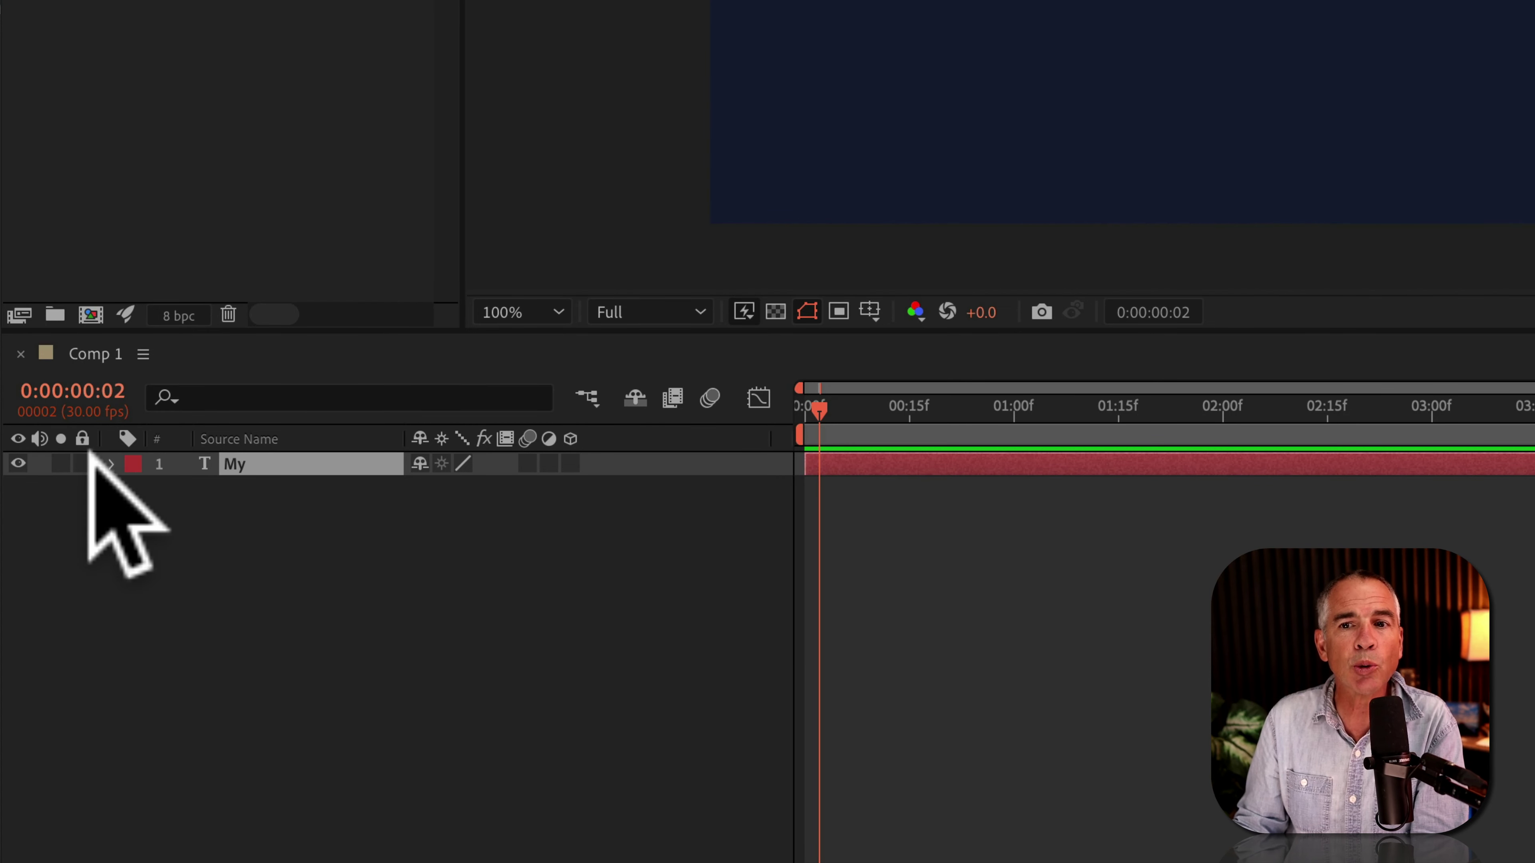
Step: Keyframe the My layer's Source Text at 0:00:00:00, then move the time to about one second
click(111, 465)
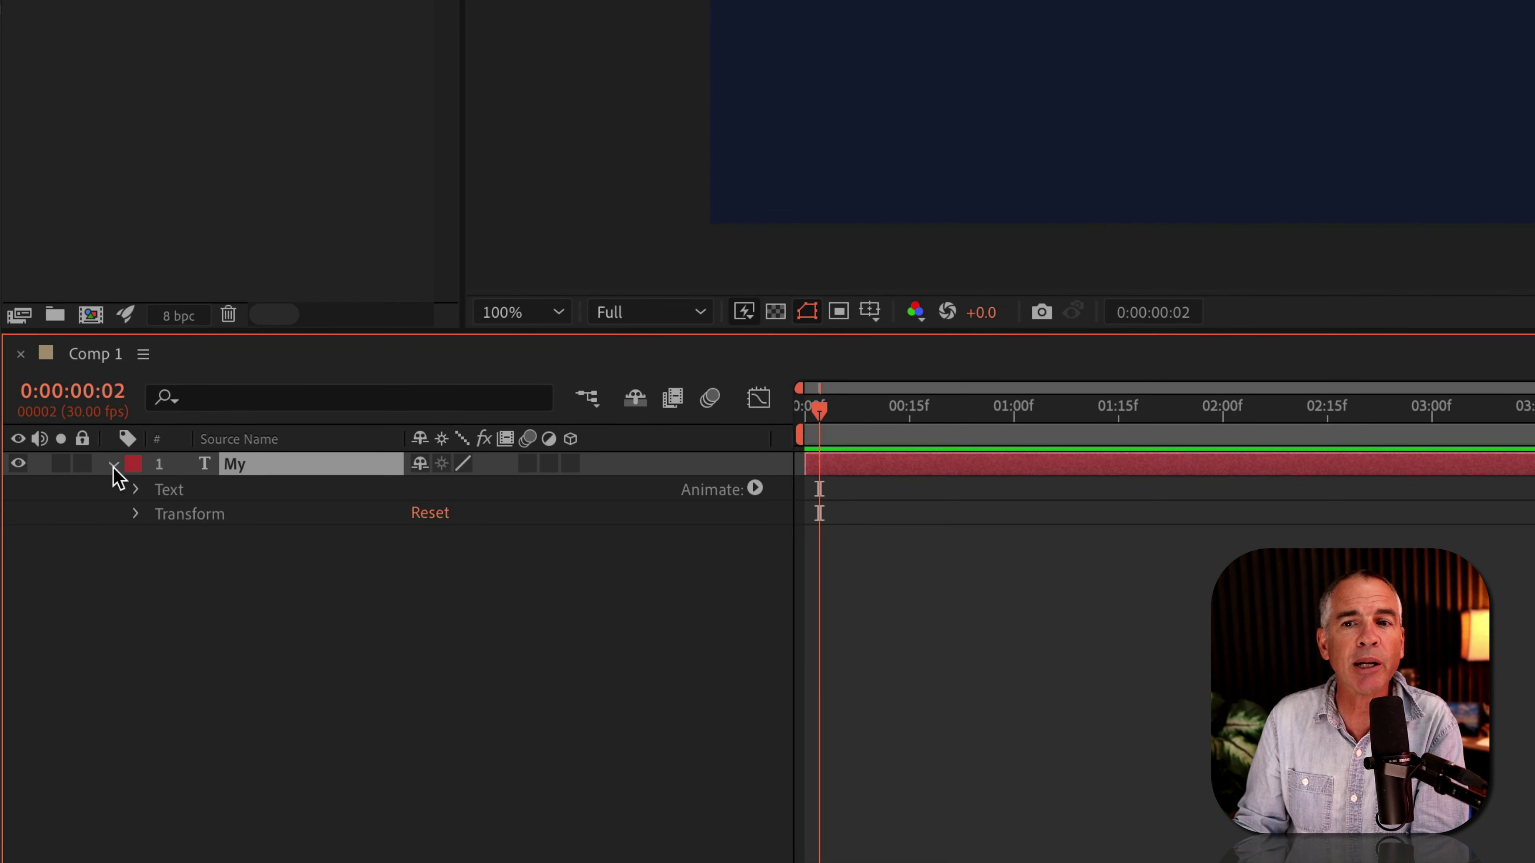
click(136, 490)
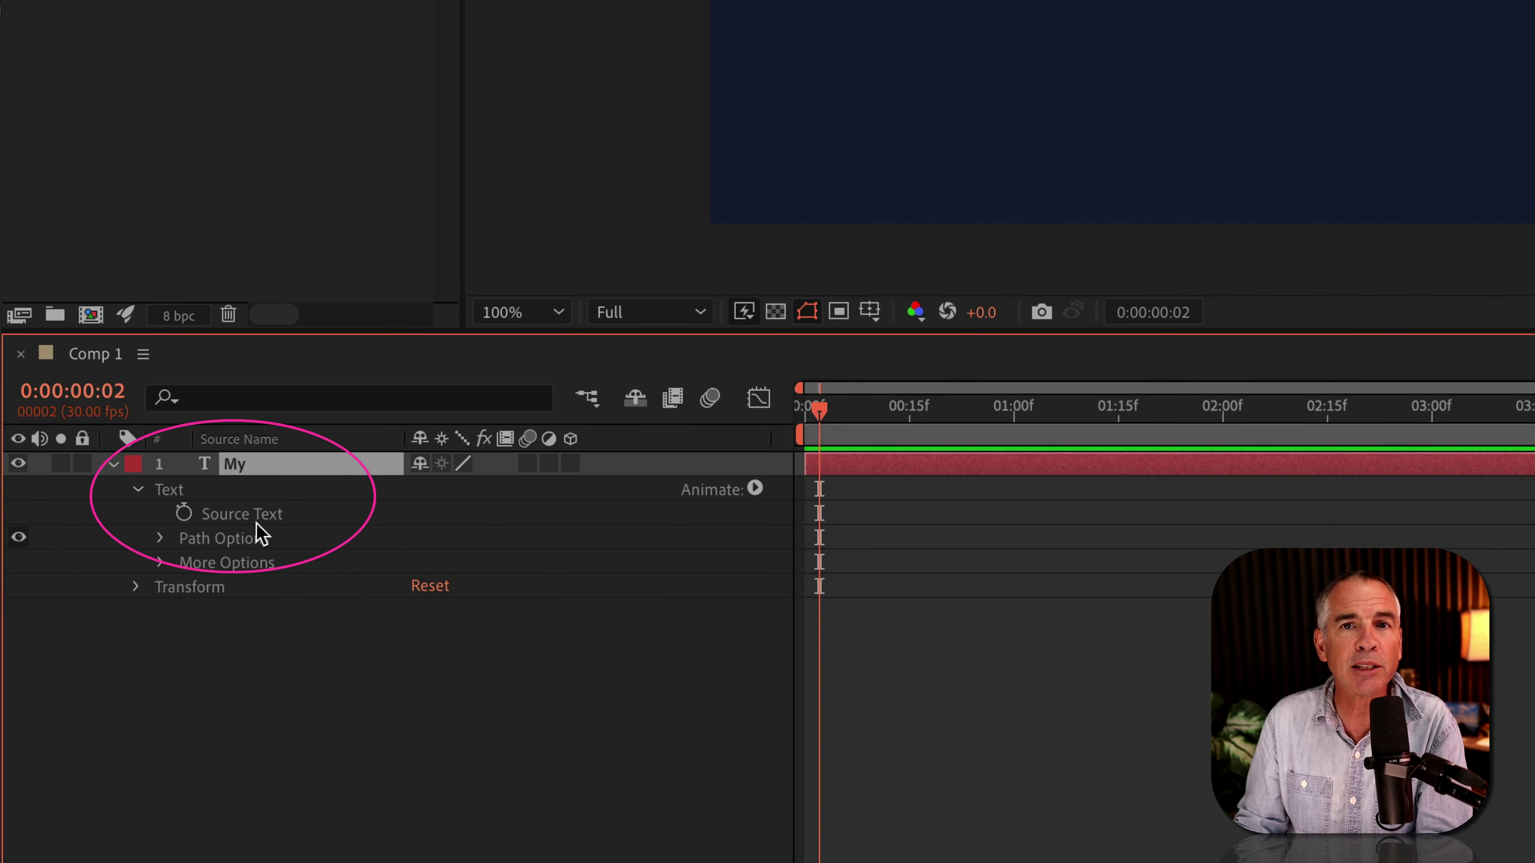
click(242, 513)
mouse_move(819, 410)
mouse_down()
mouse_move(1131, 411)
mouse_move(970, 439)
mouse_move(720, 439)
mouse_up()
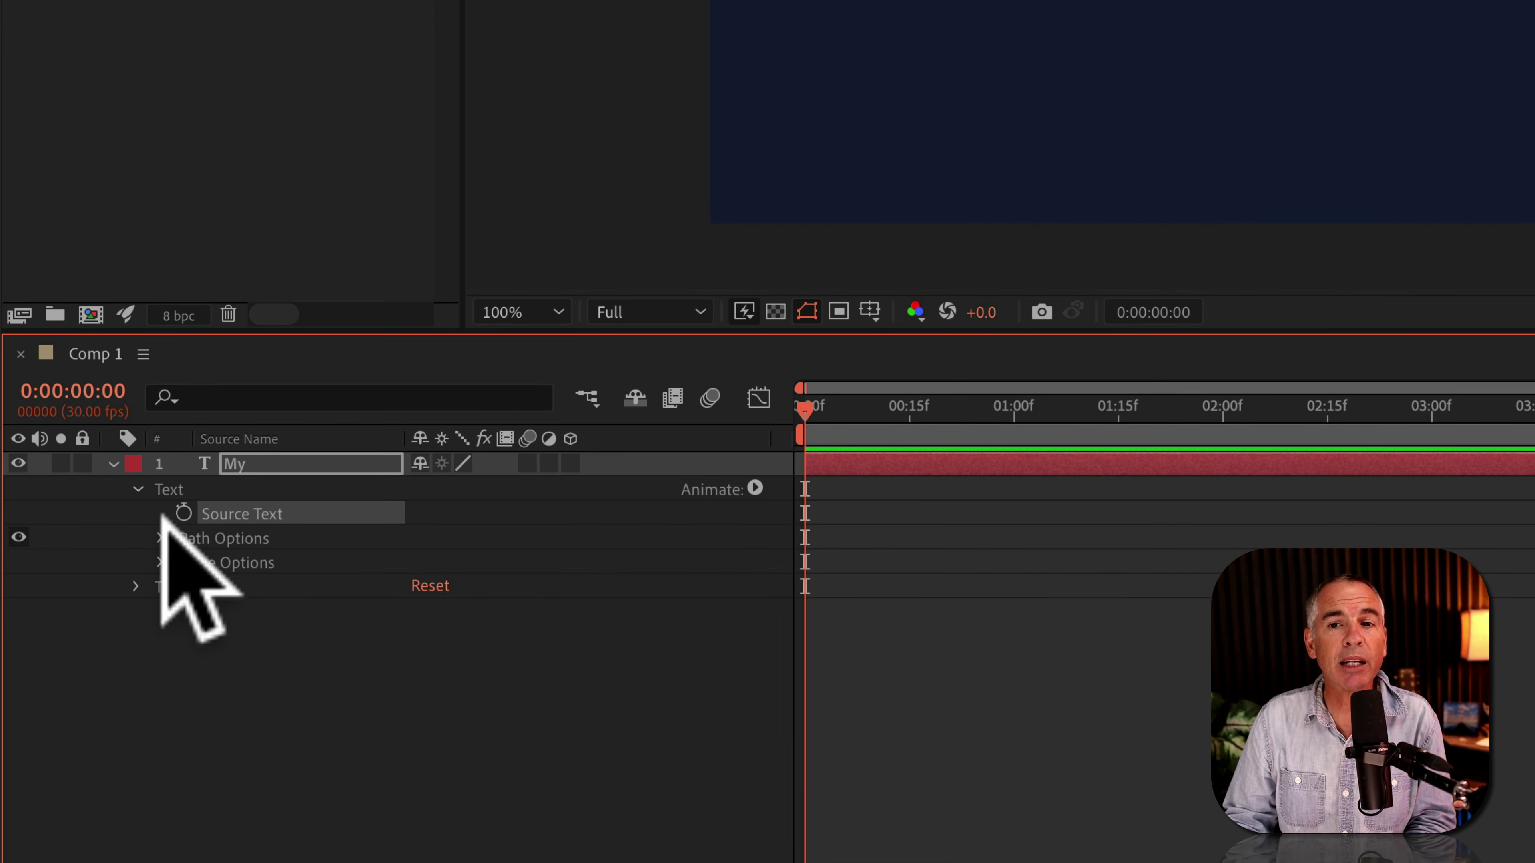
click(183, 512)
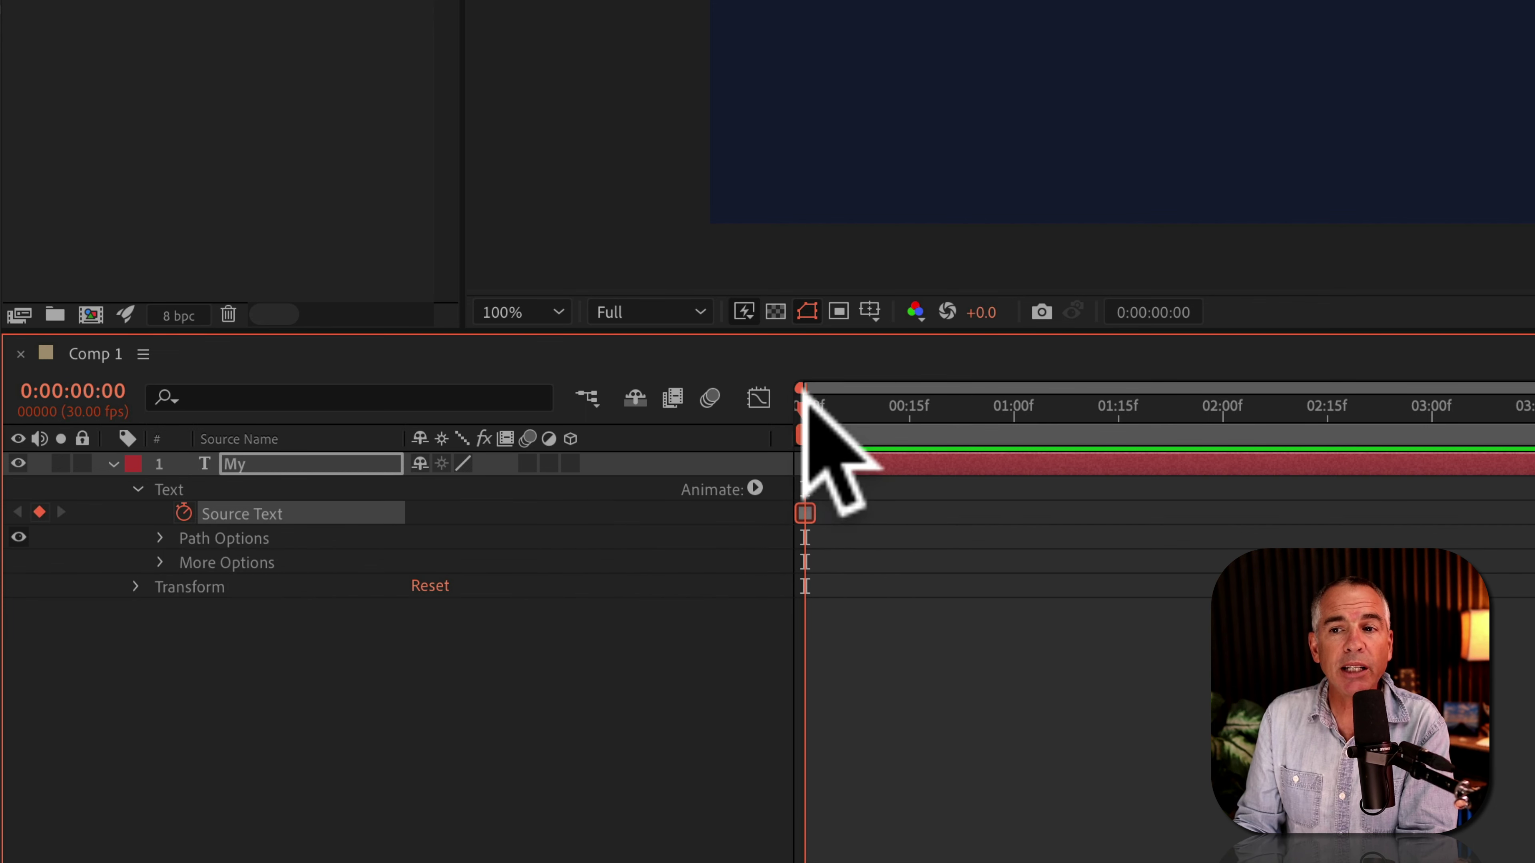
drag(803, 391, 1028, 408)
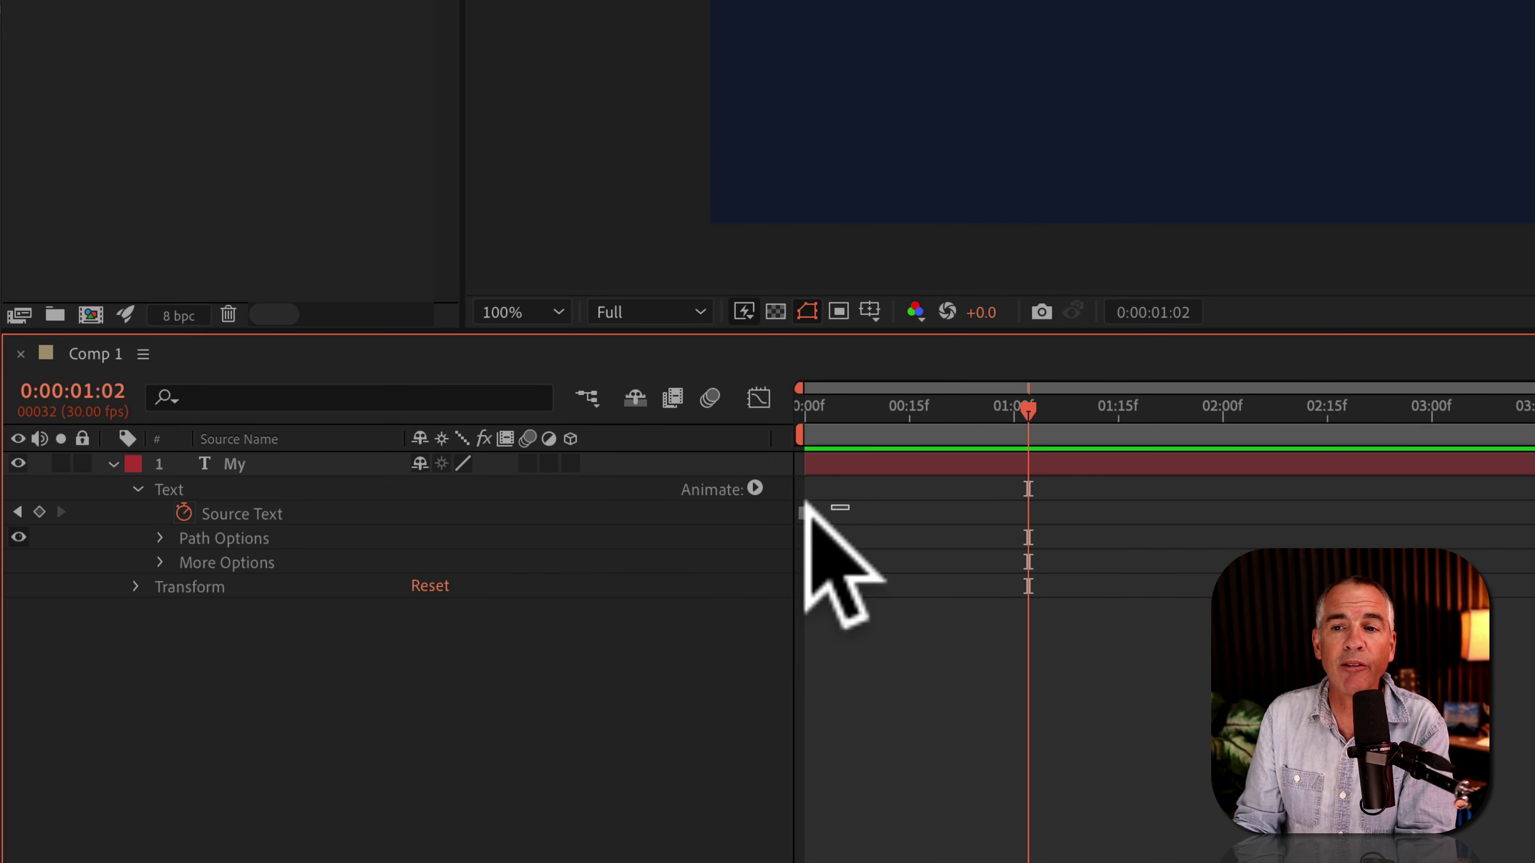
Step: Set the first Source Text keyframe's temporal interpolation to Hold
click(803, 511)
right_click(803, 512)
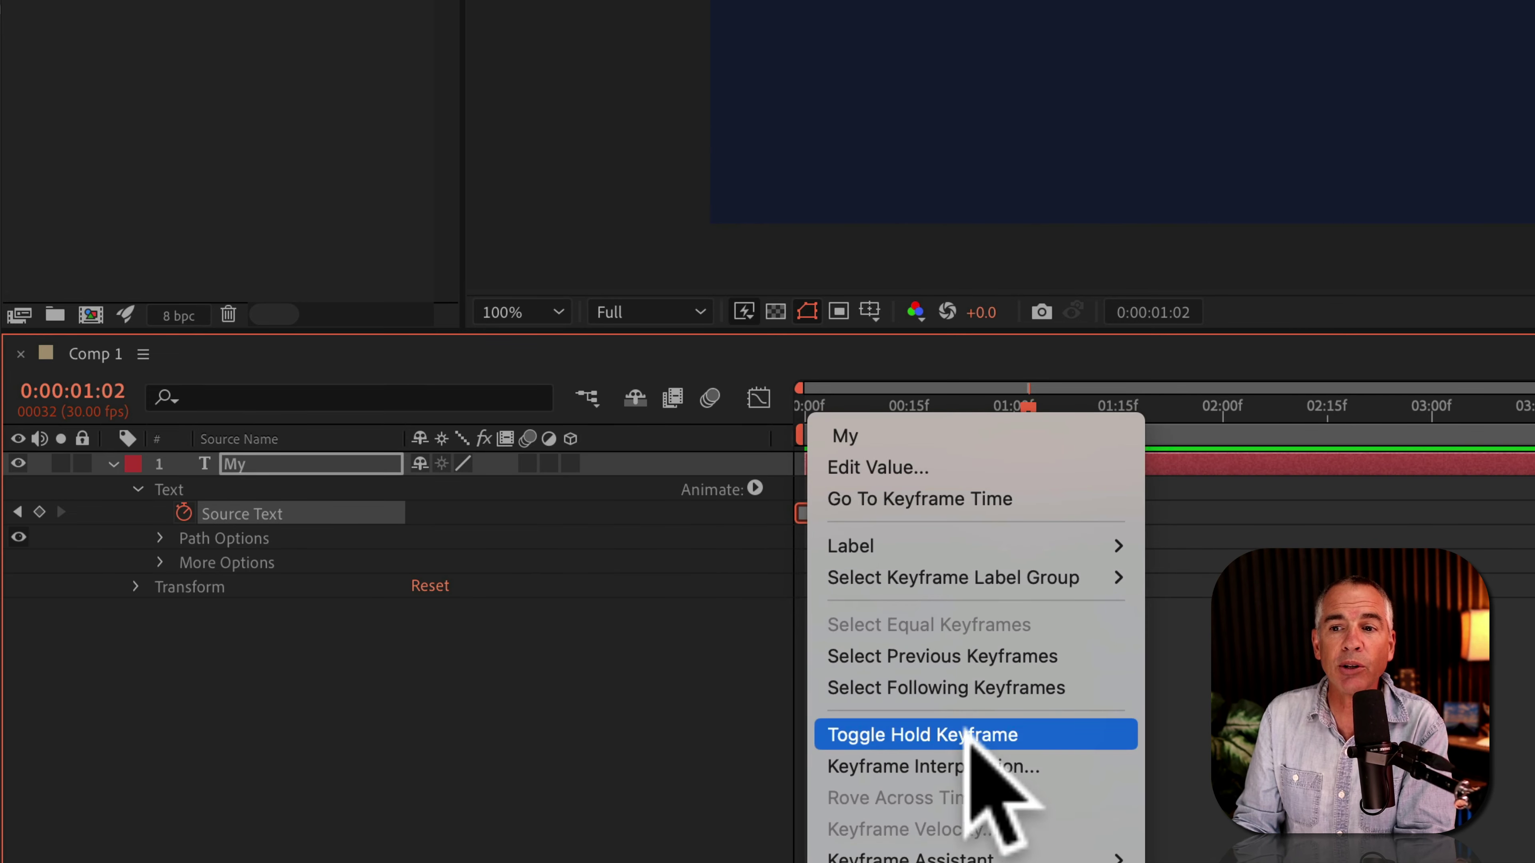
click(985, 767)
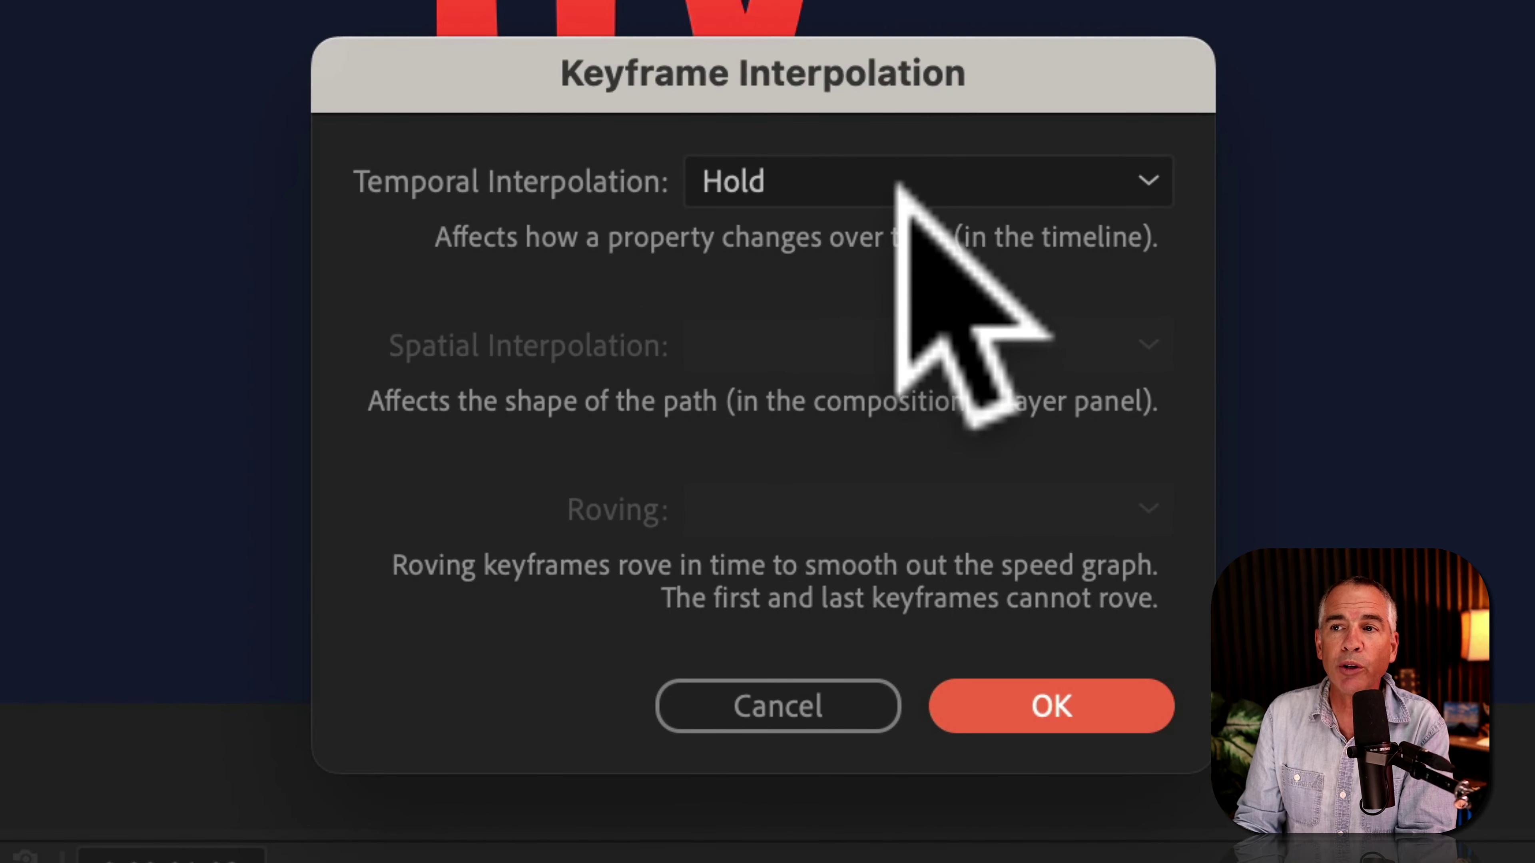
click(898, 185)
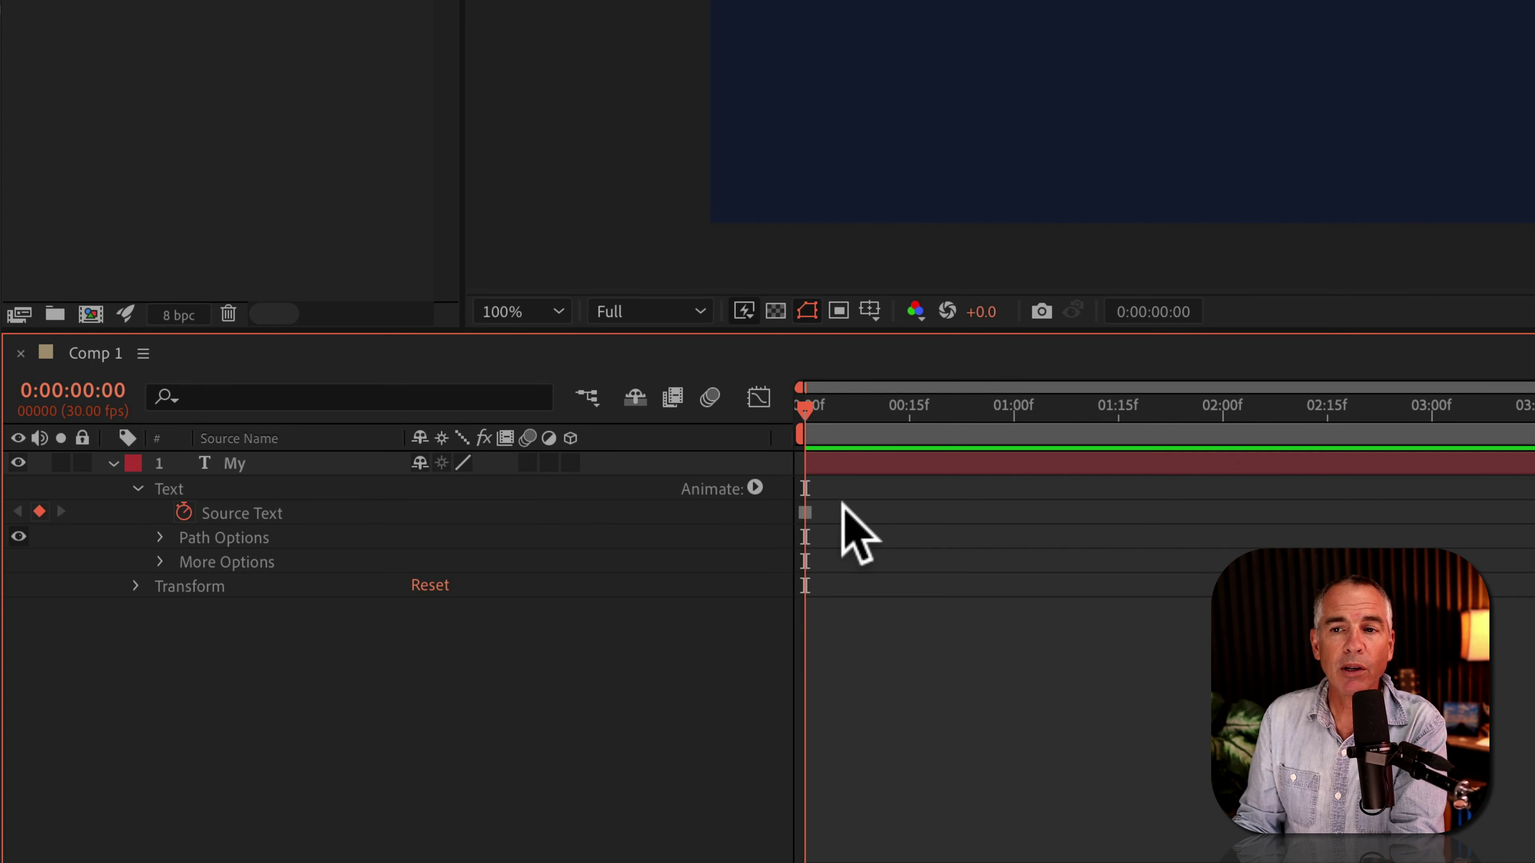
Step: Add a Source Text keyframe 10 frames in that changes the text to 'Name'
click(804, 511)
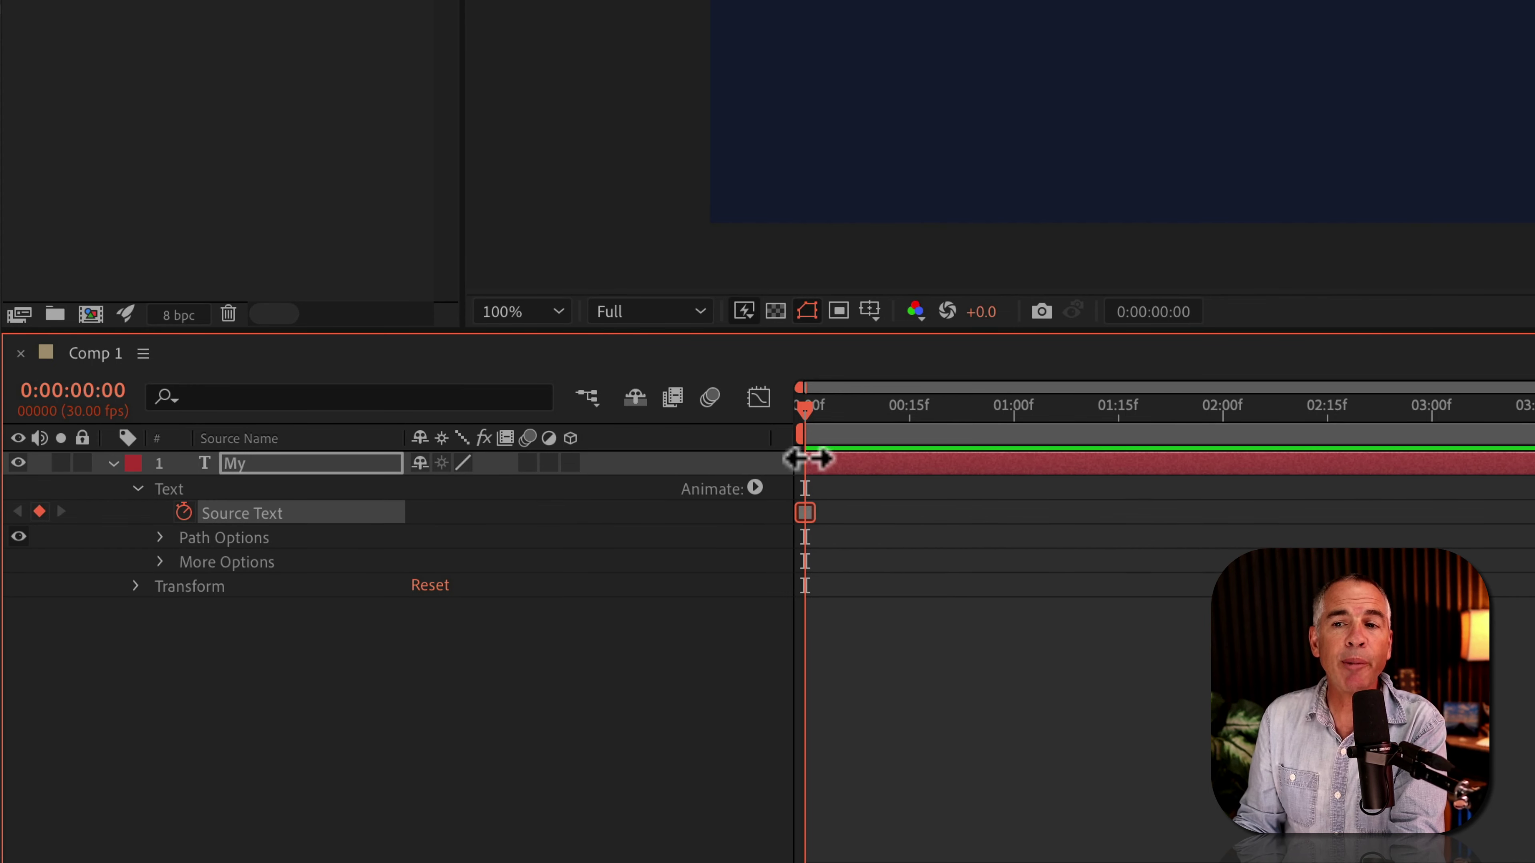
drag(812, 404, 911, 405)
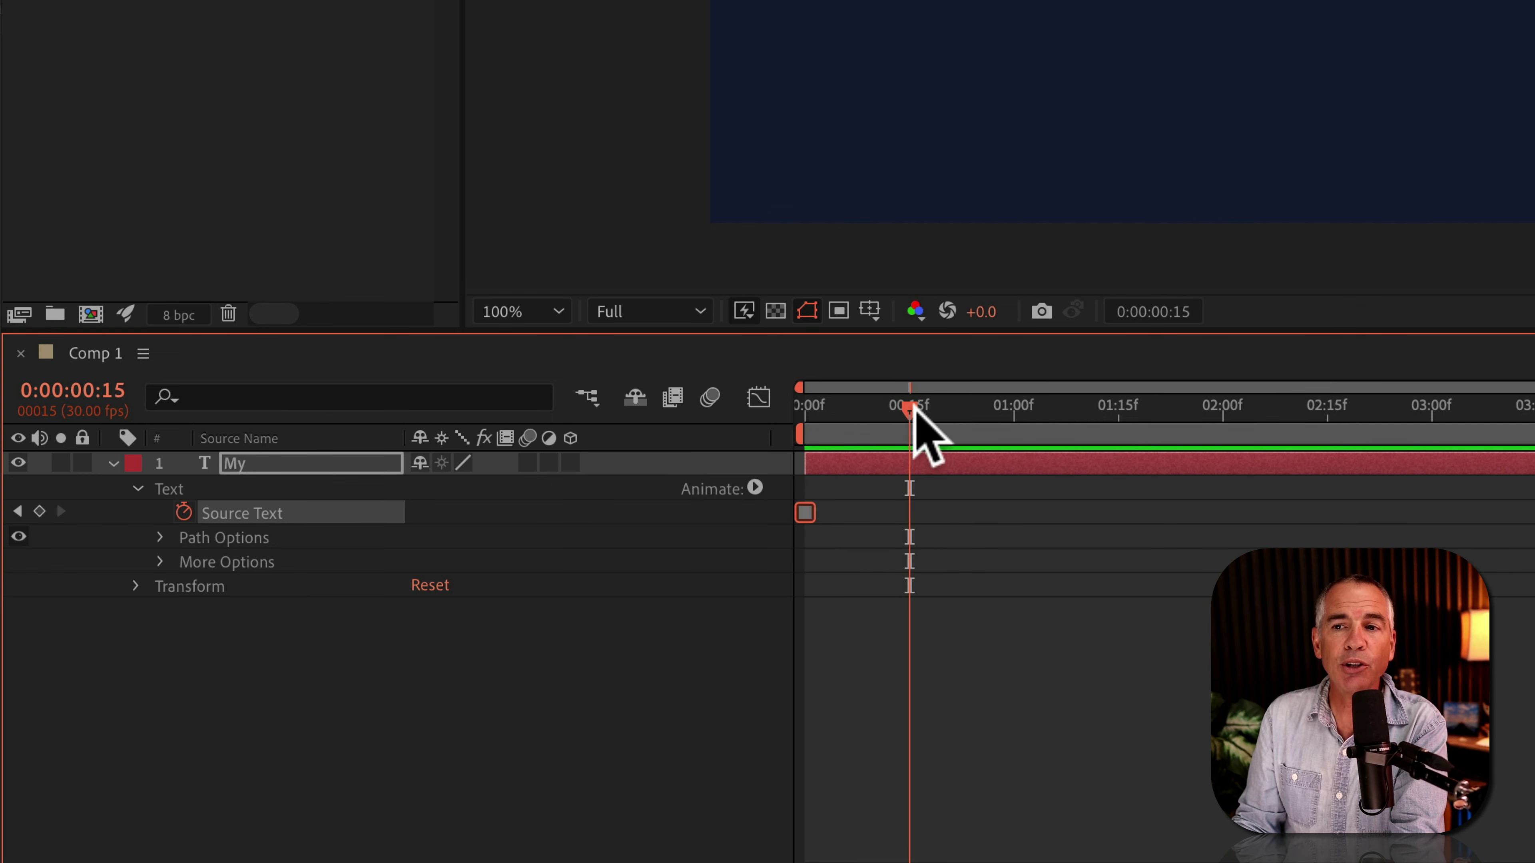
drag(913, 406, 797, 410)
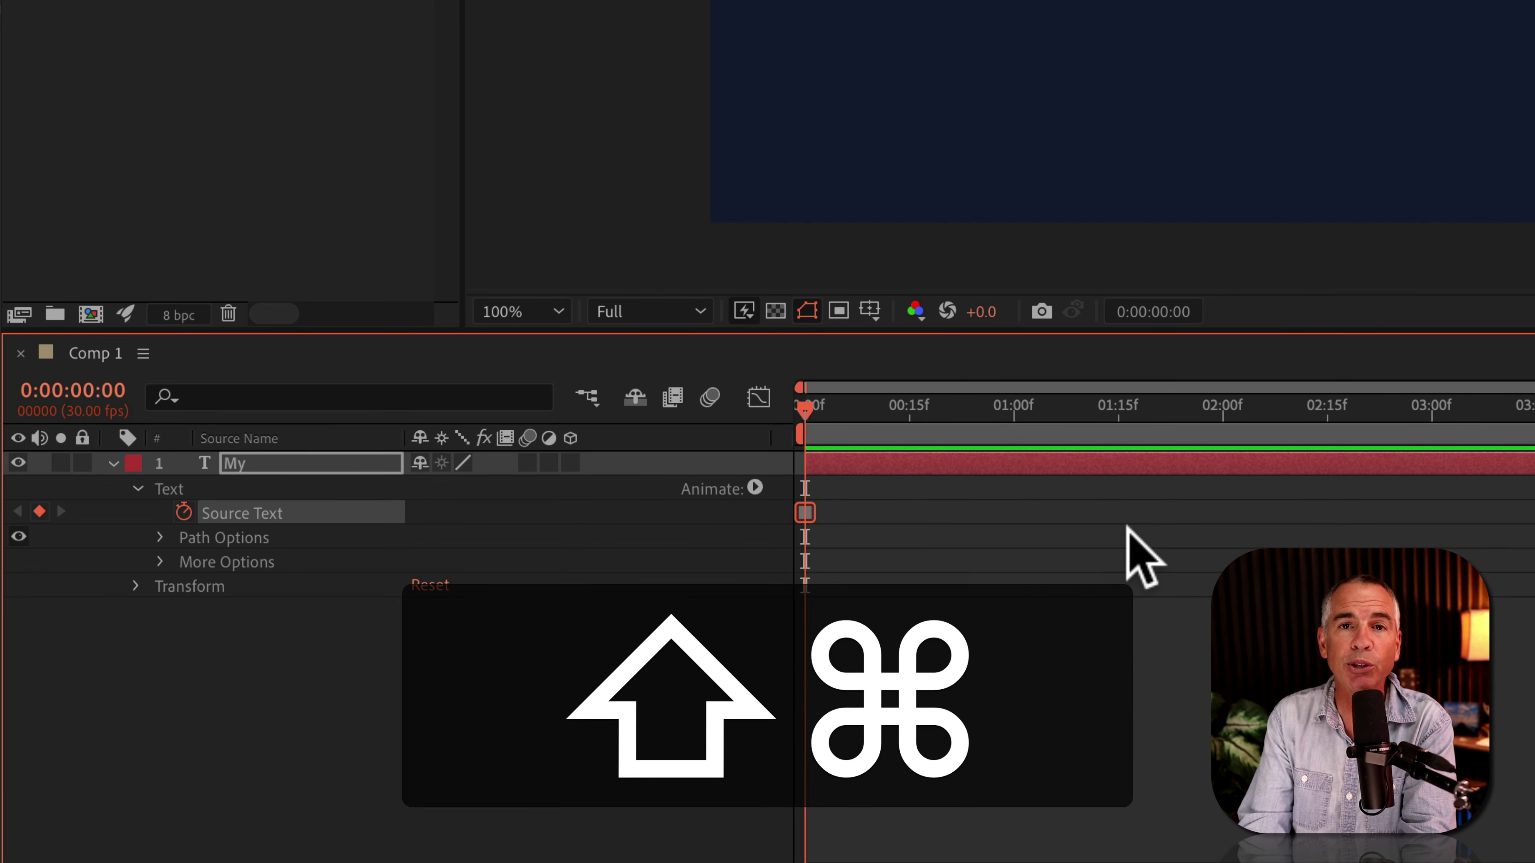
key(shift+super+Right)
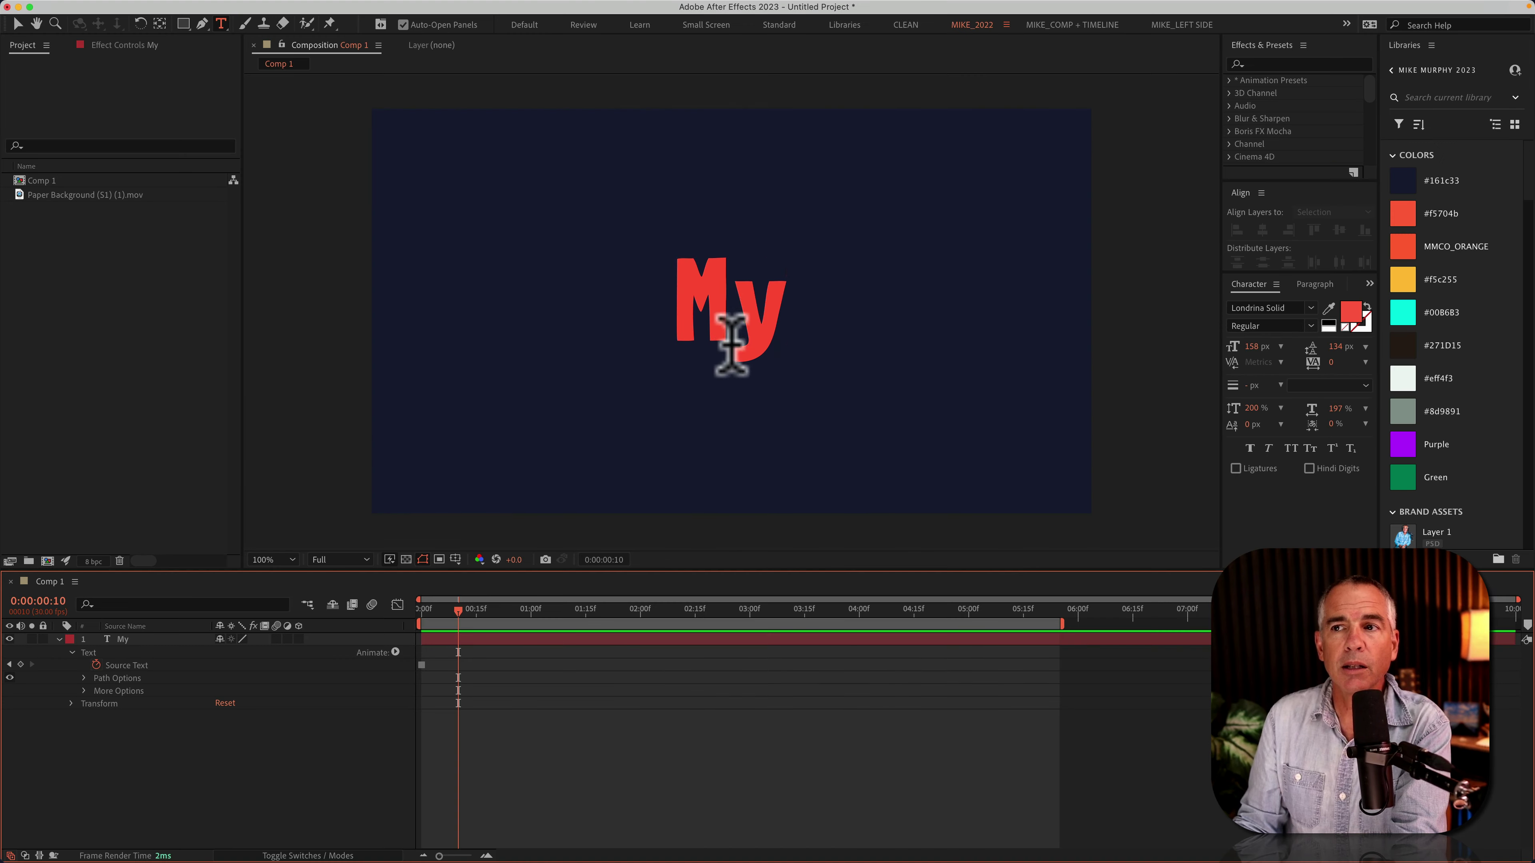
double_click(731, 311)
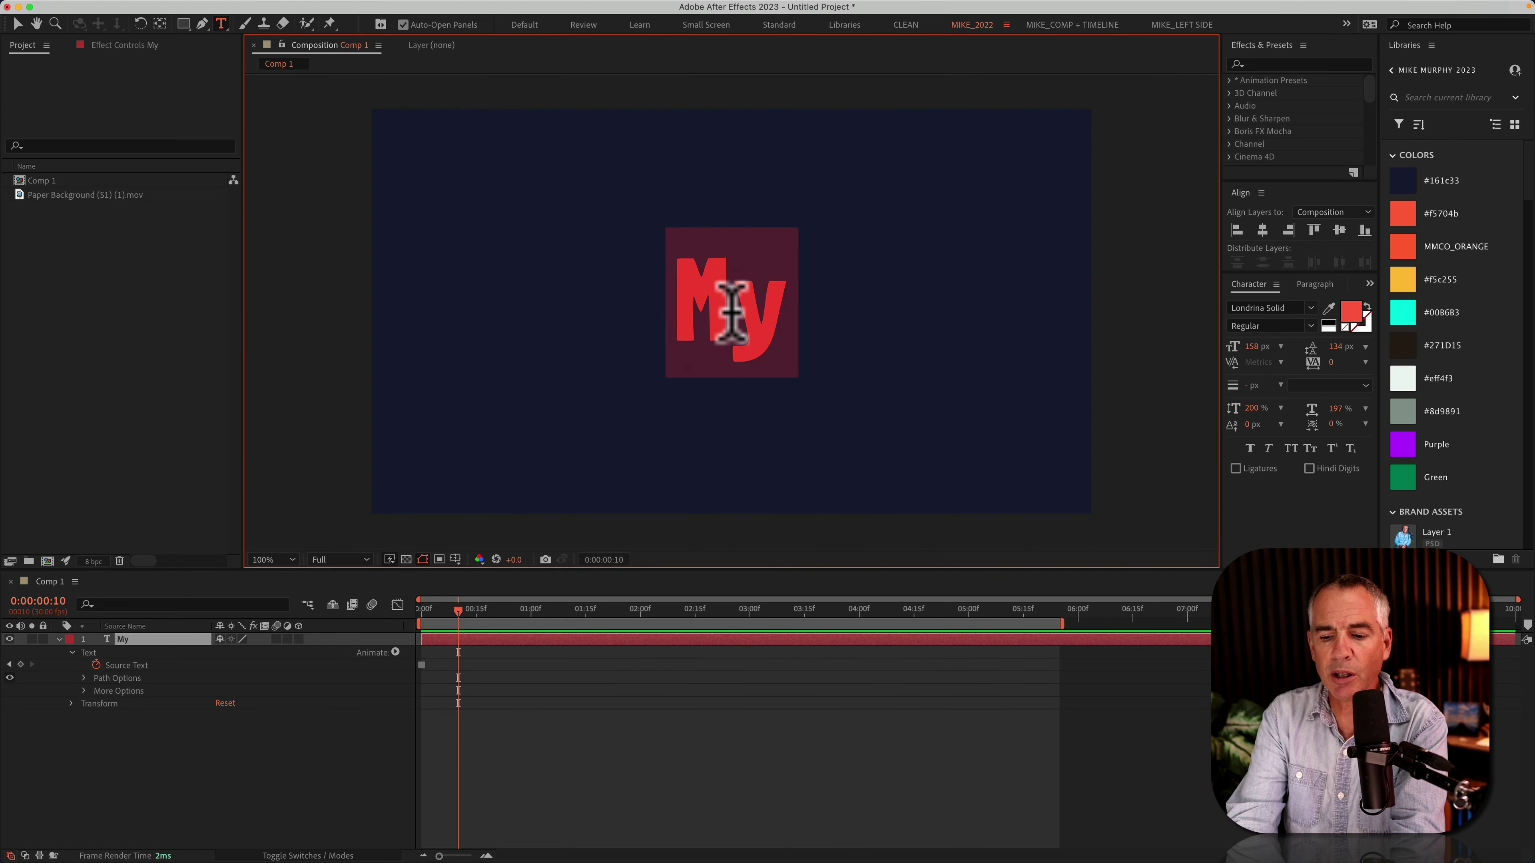
text(Name)
click(462, 612)
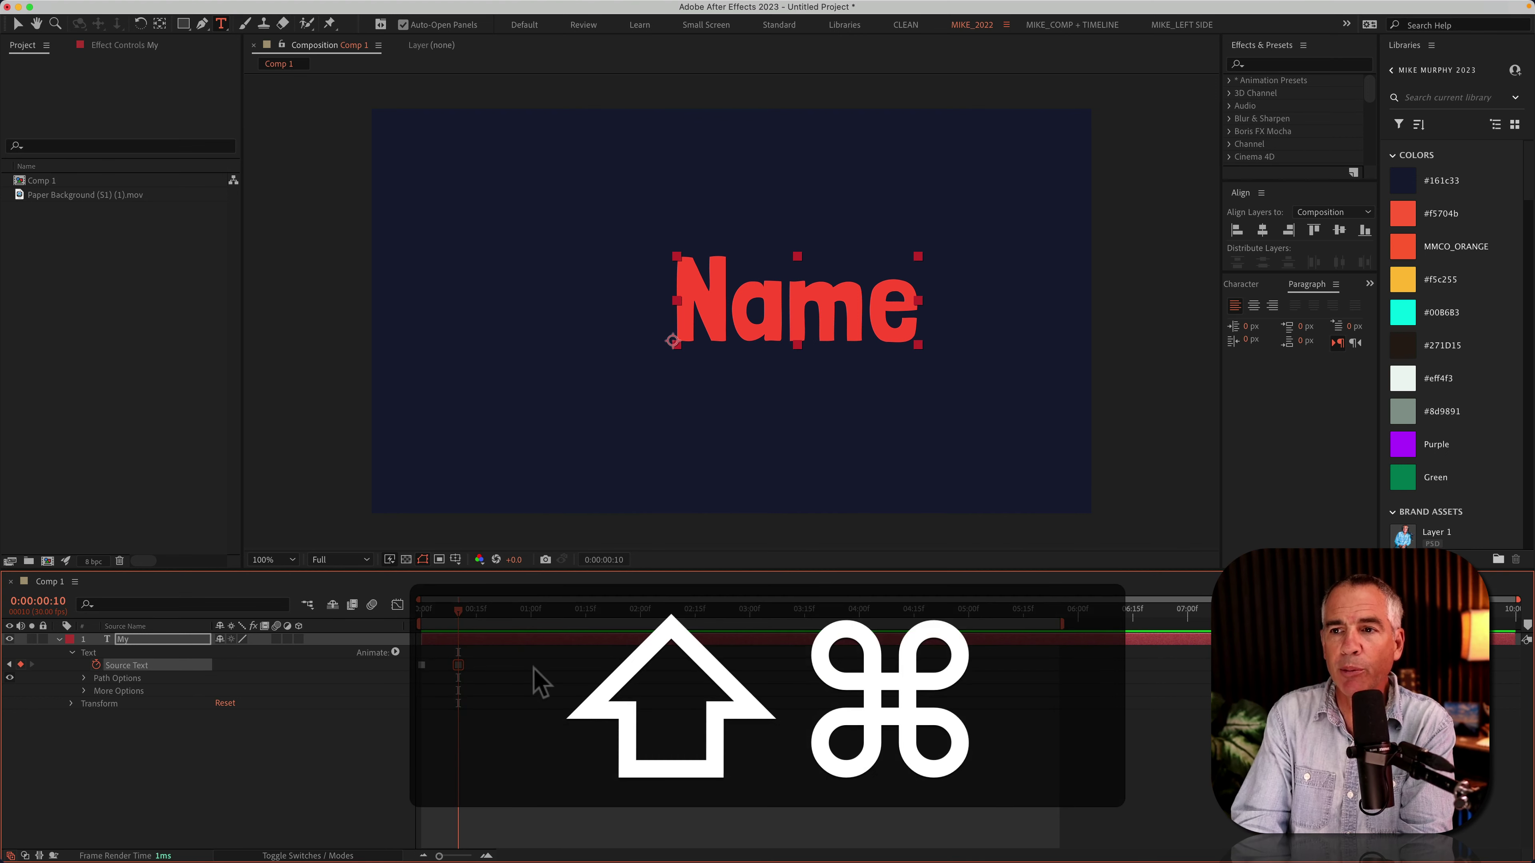
Step: Add a keyframe 10 frames later changing the text to 'Is'
key(shift+super+Right)
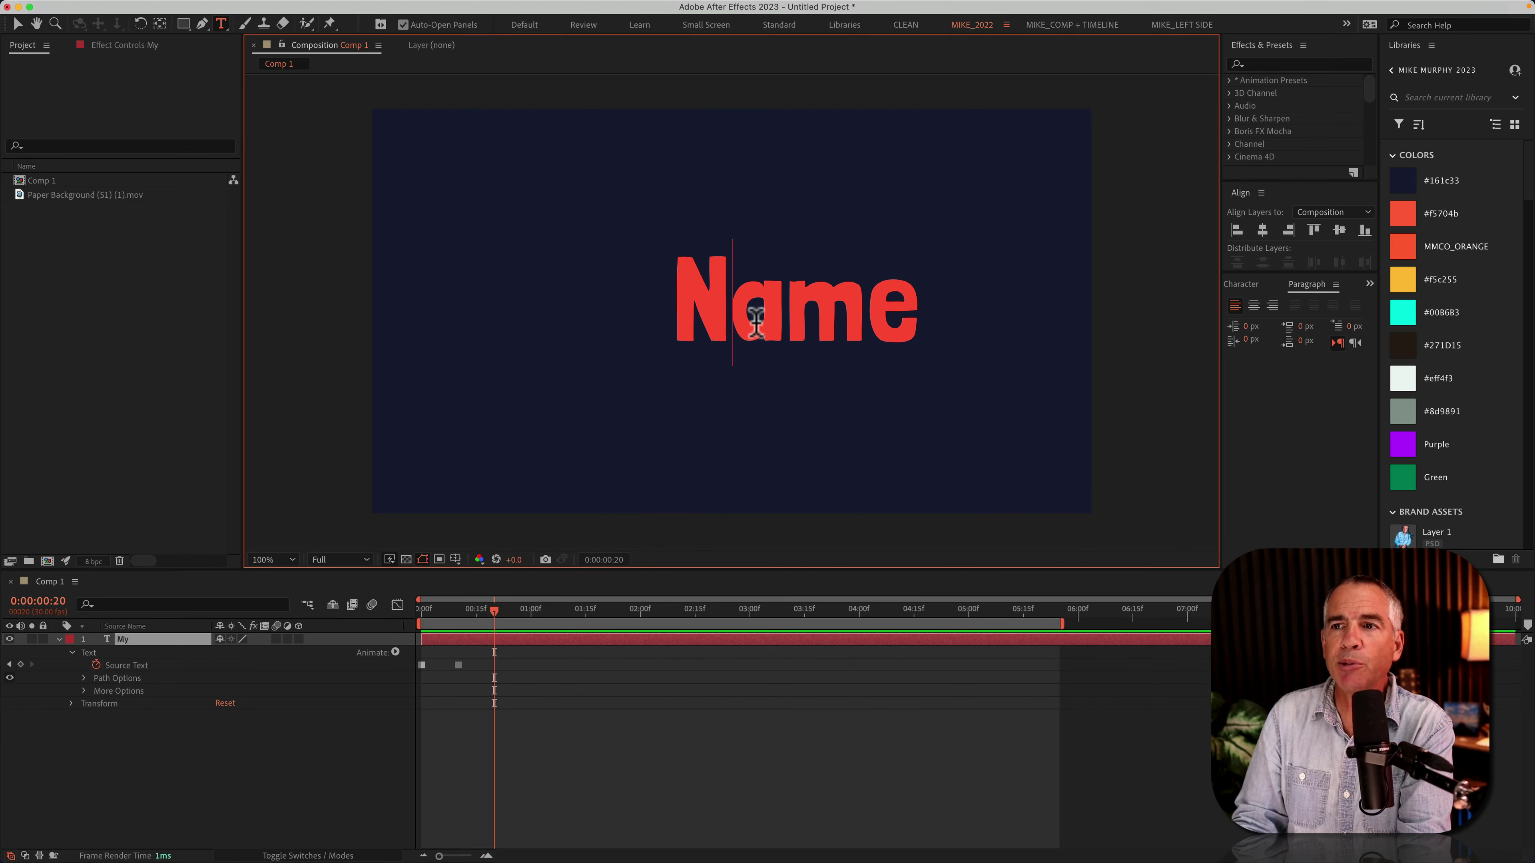
double_click(755, 322)
text(S)
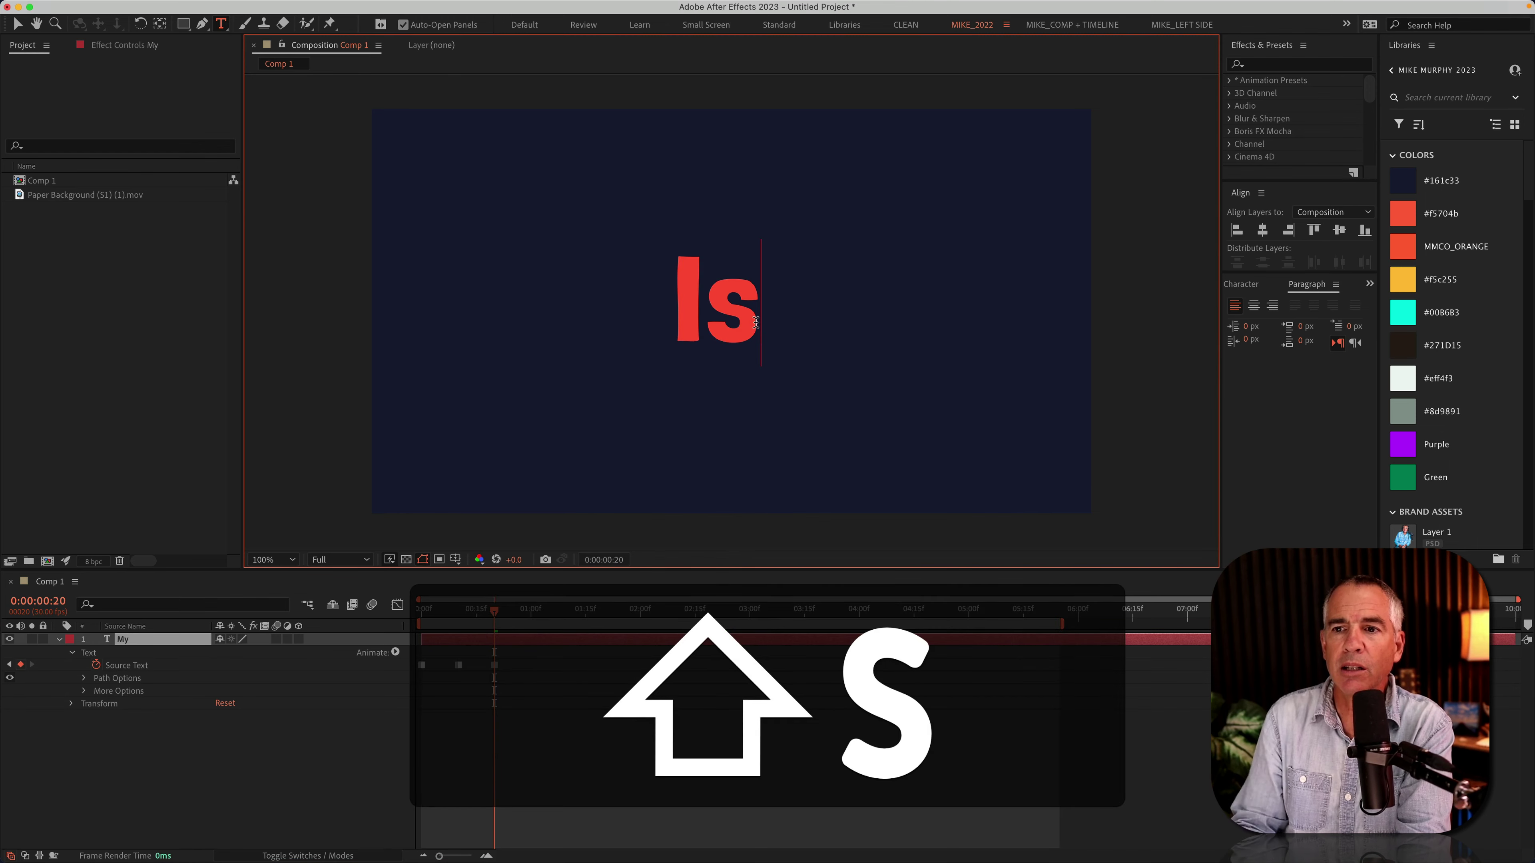
click(676, 727)
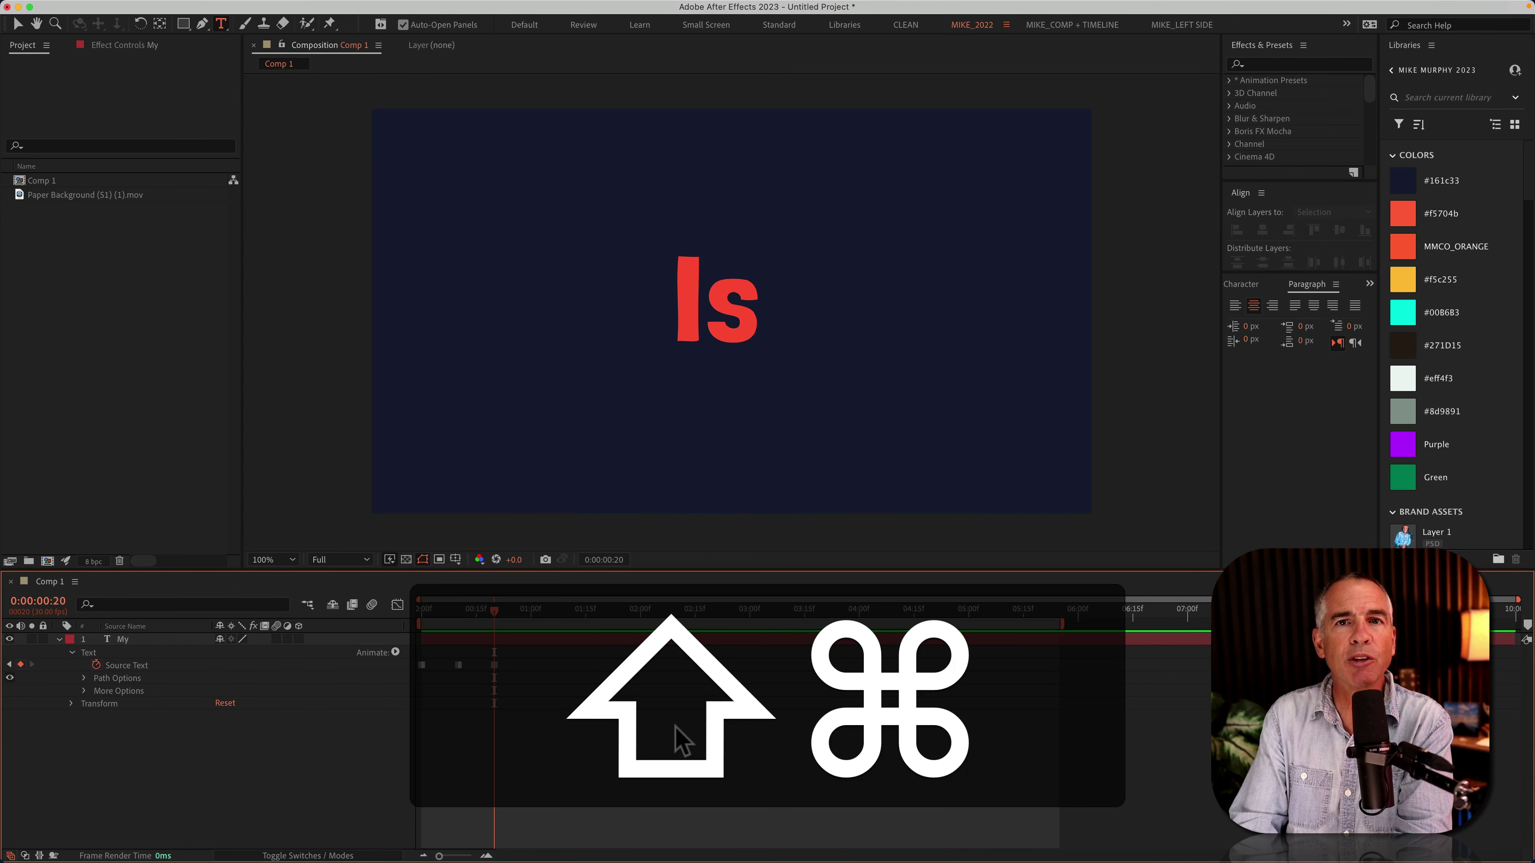
Step: Add keyframes at 0:00:01:00 and 0:00:01:10 showing the first name and then the surname
key(shift+super+Right)
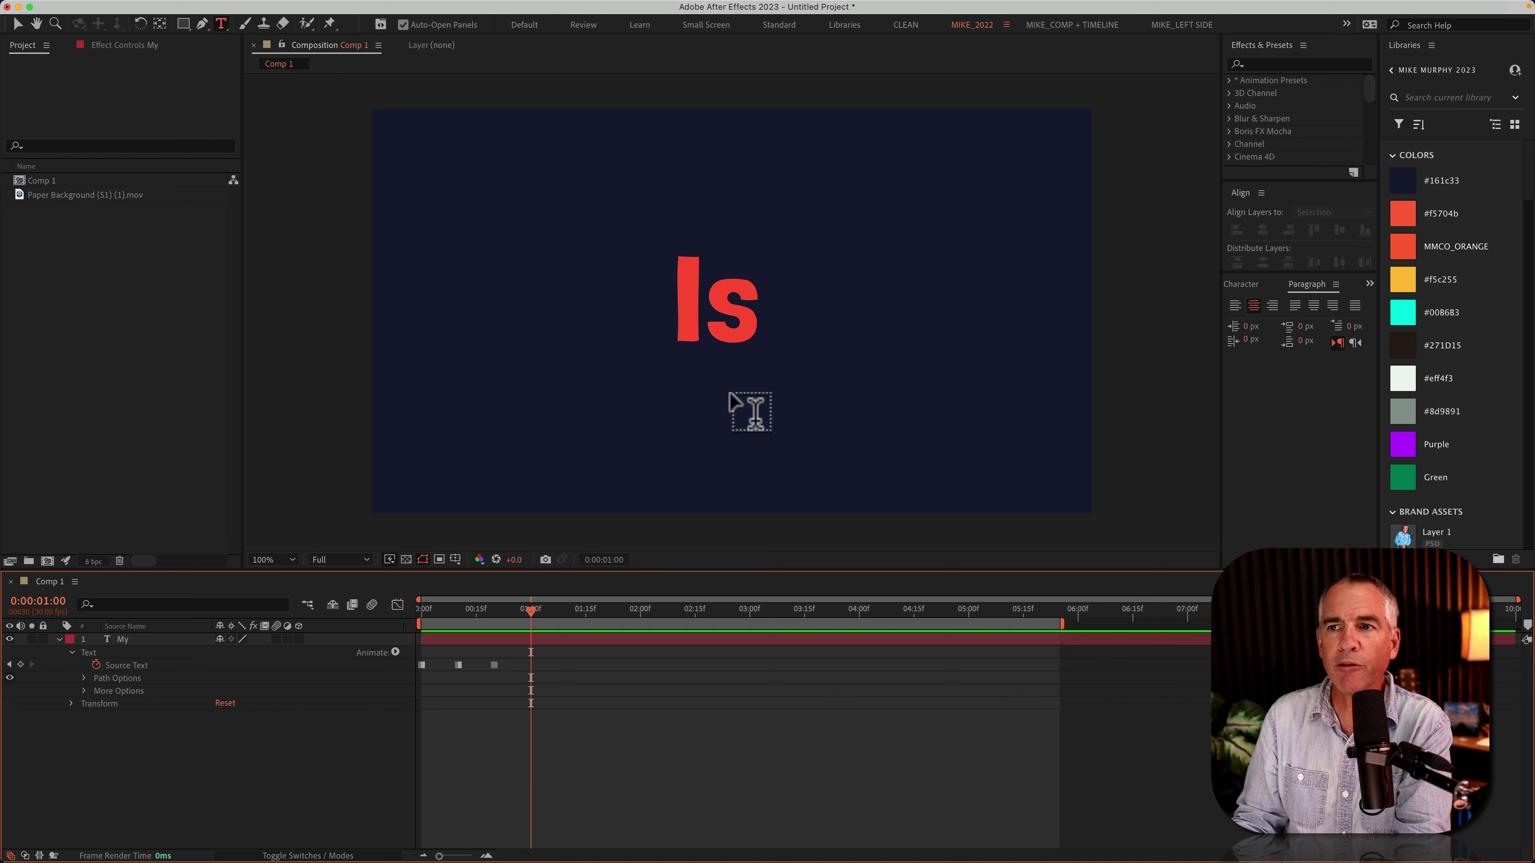
double_click(717, 272)
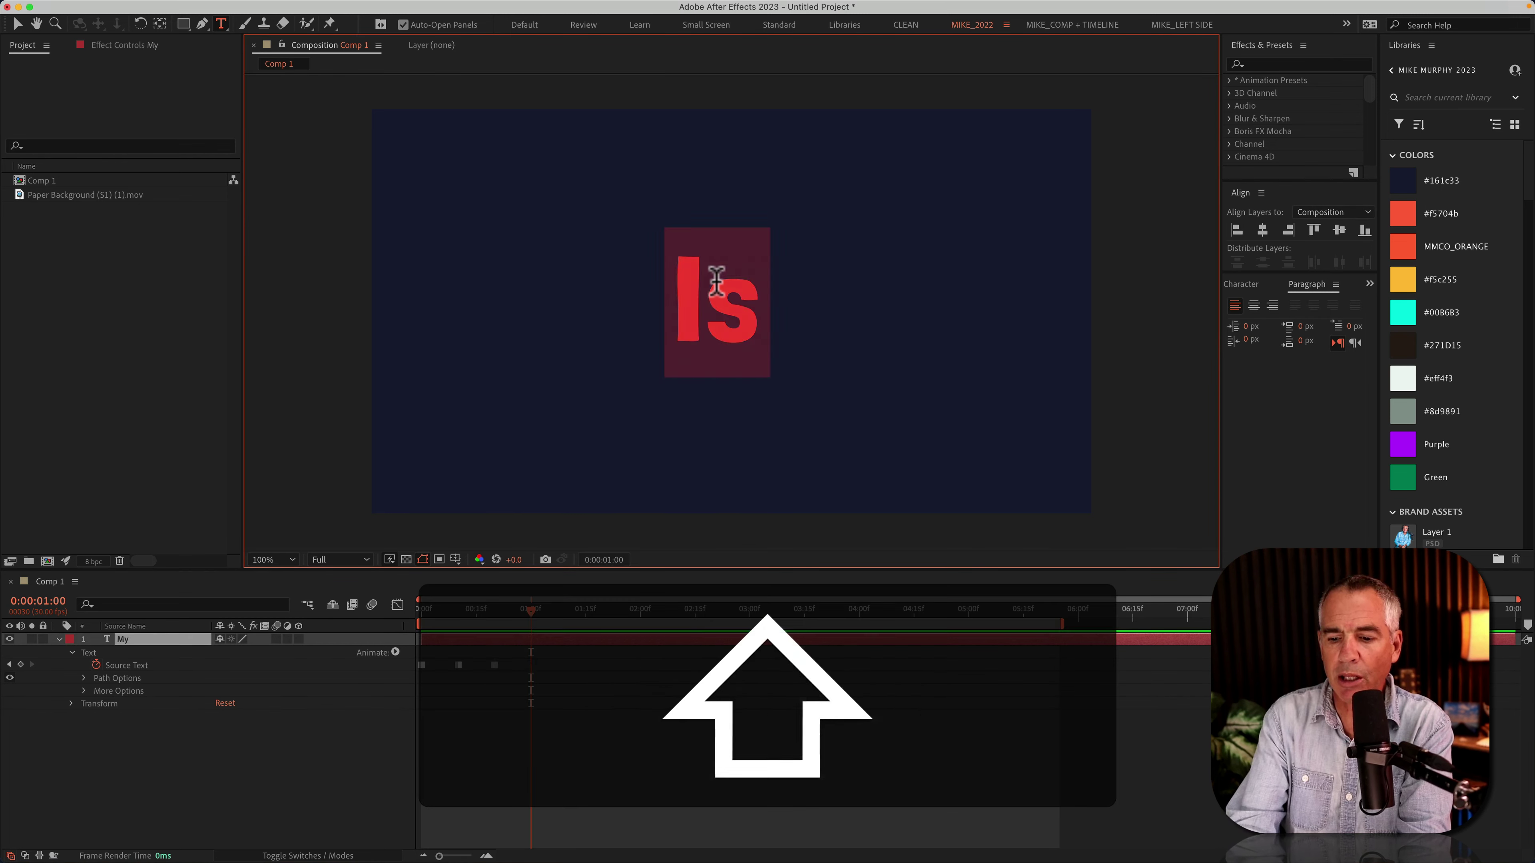
key(KP_Enter)
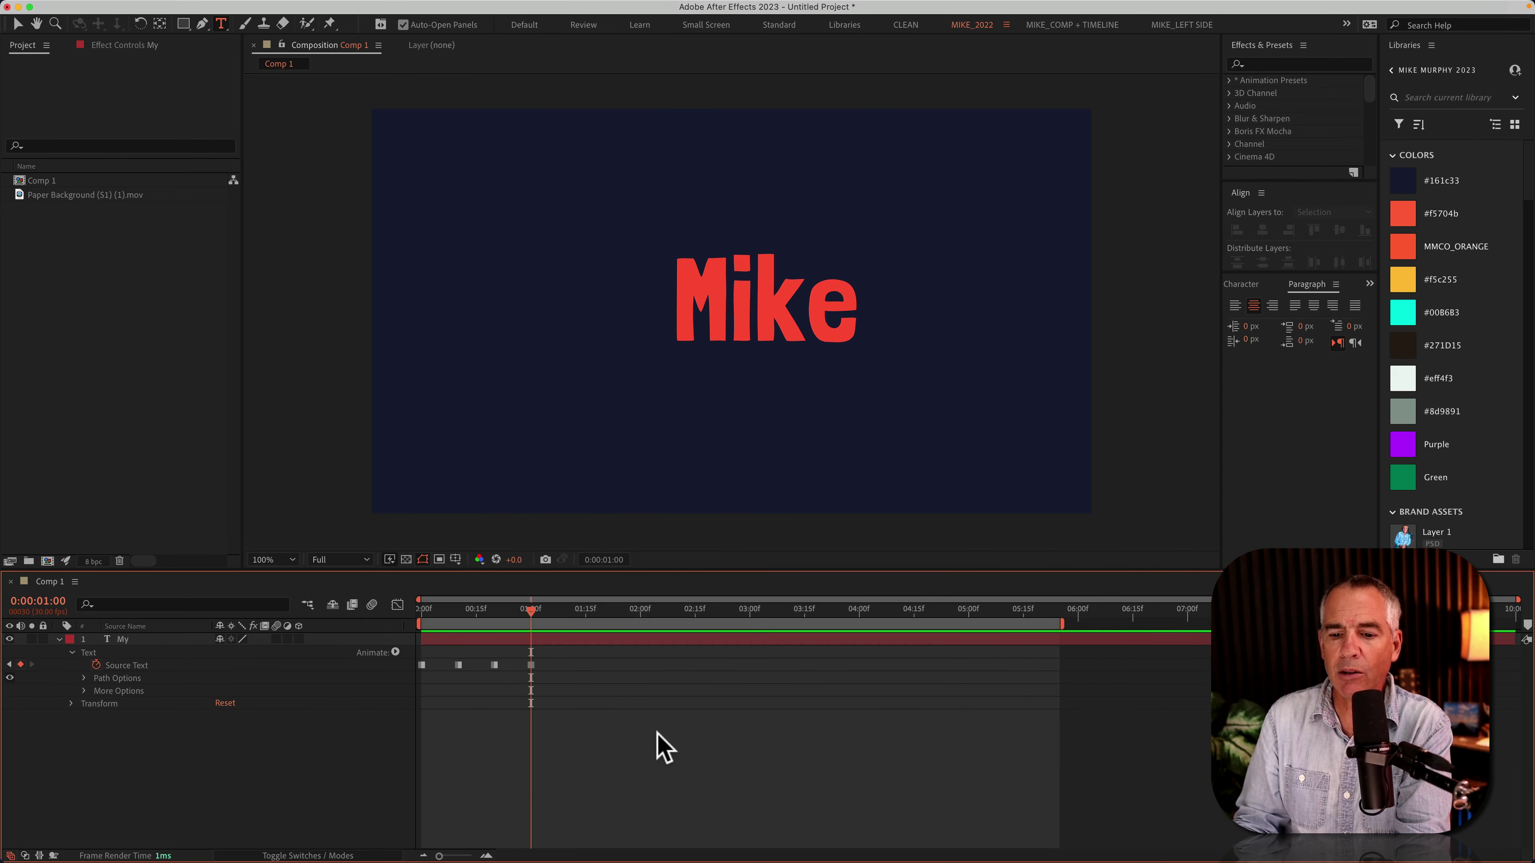
key(shift+super+Right)
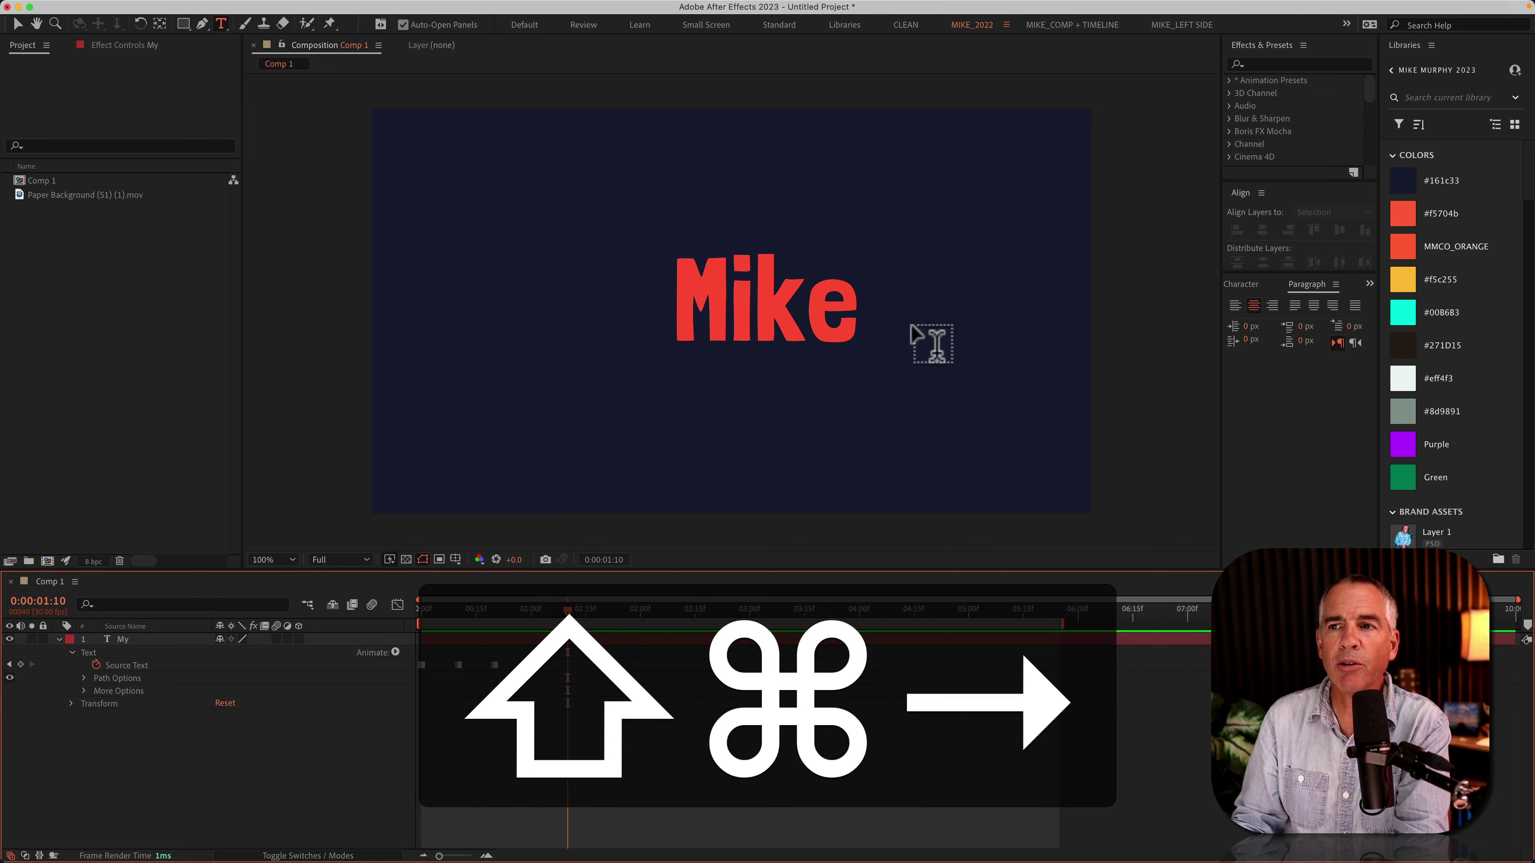
double_click(798, 298)
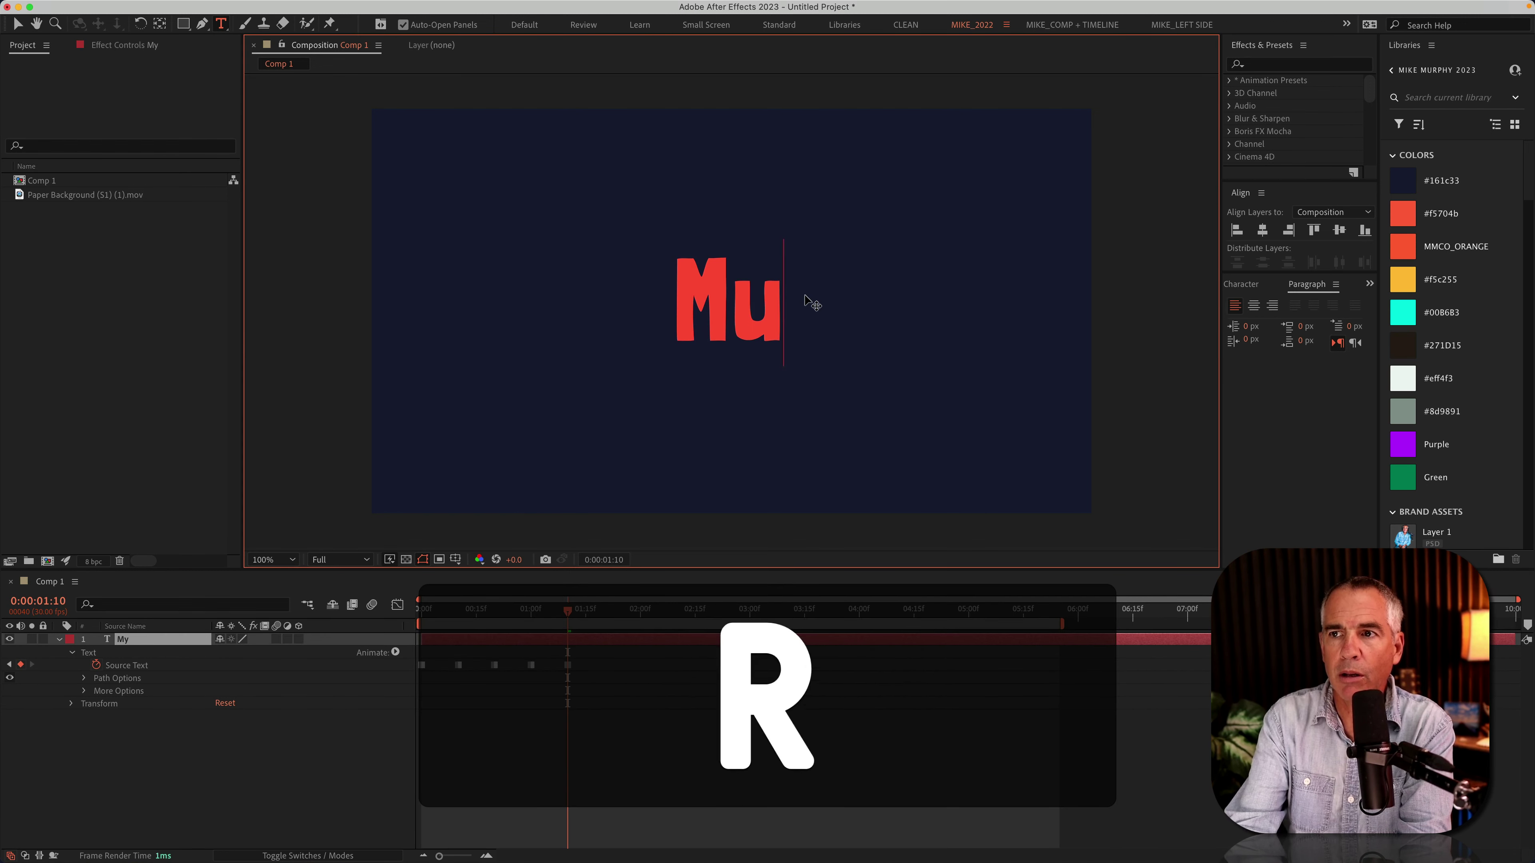
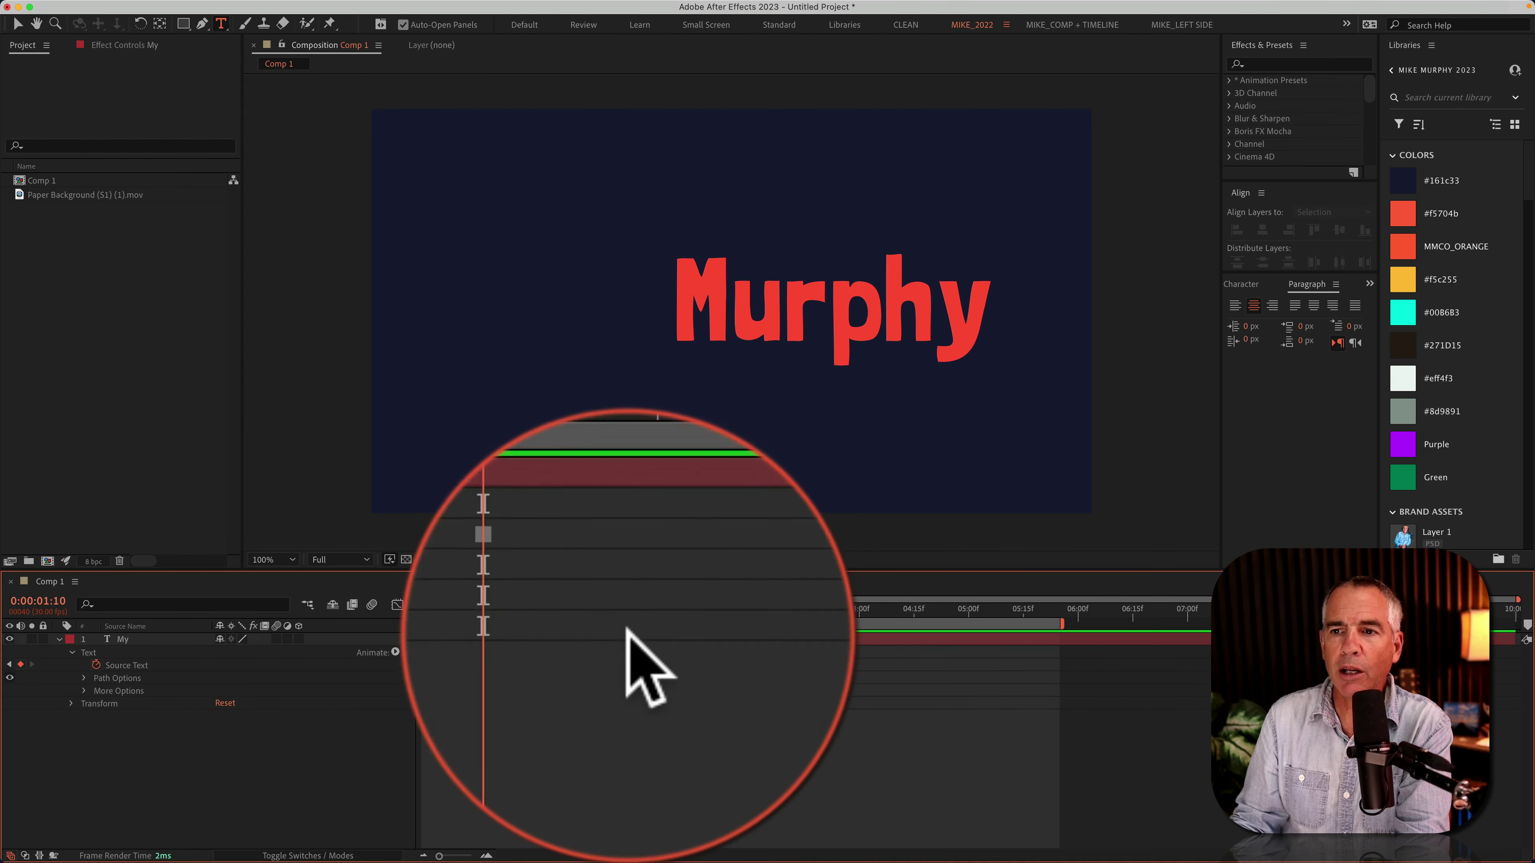
drag(567, 612, 421, 612)
key(space)
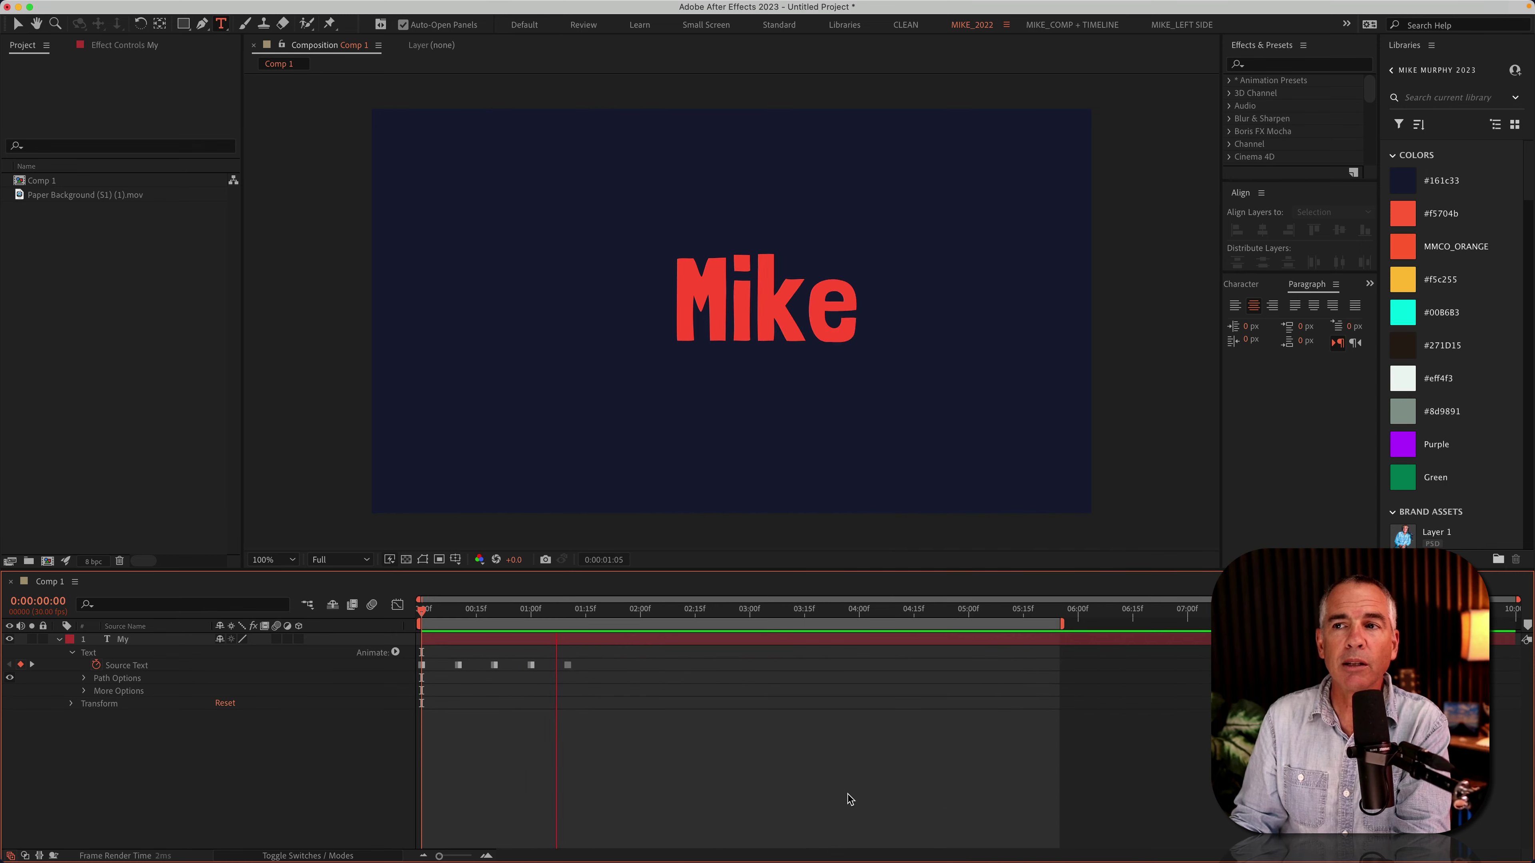
key(space)
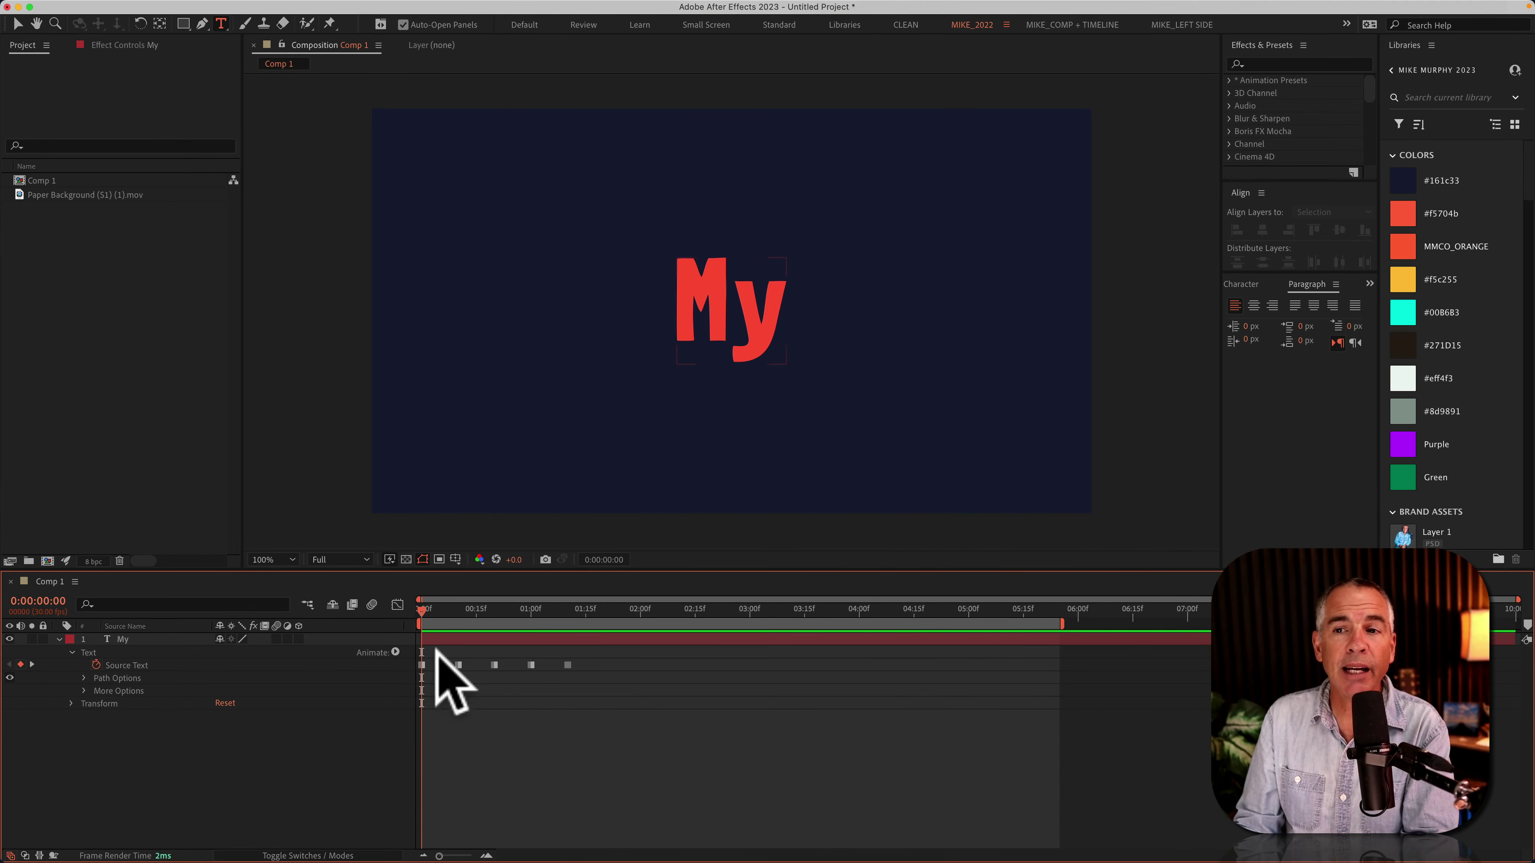
drag(475, 617, 494, 610)
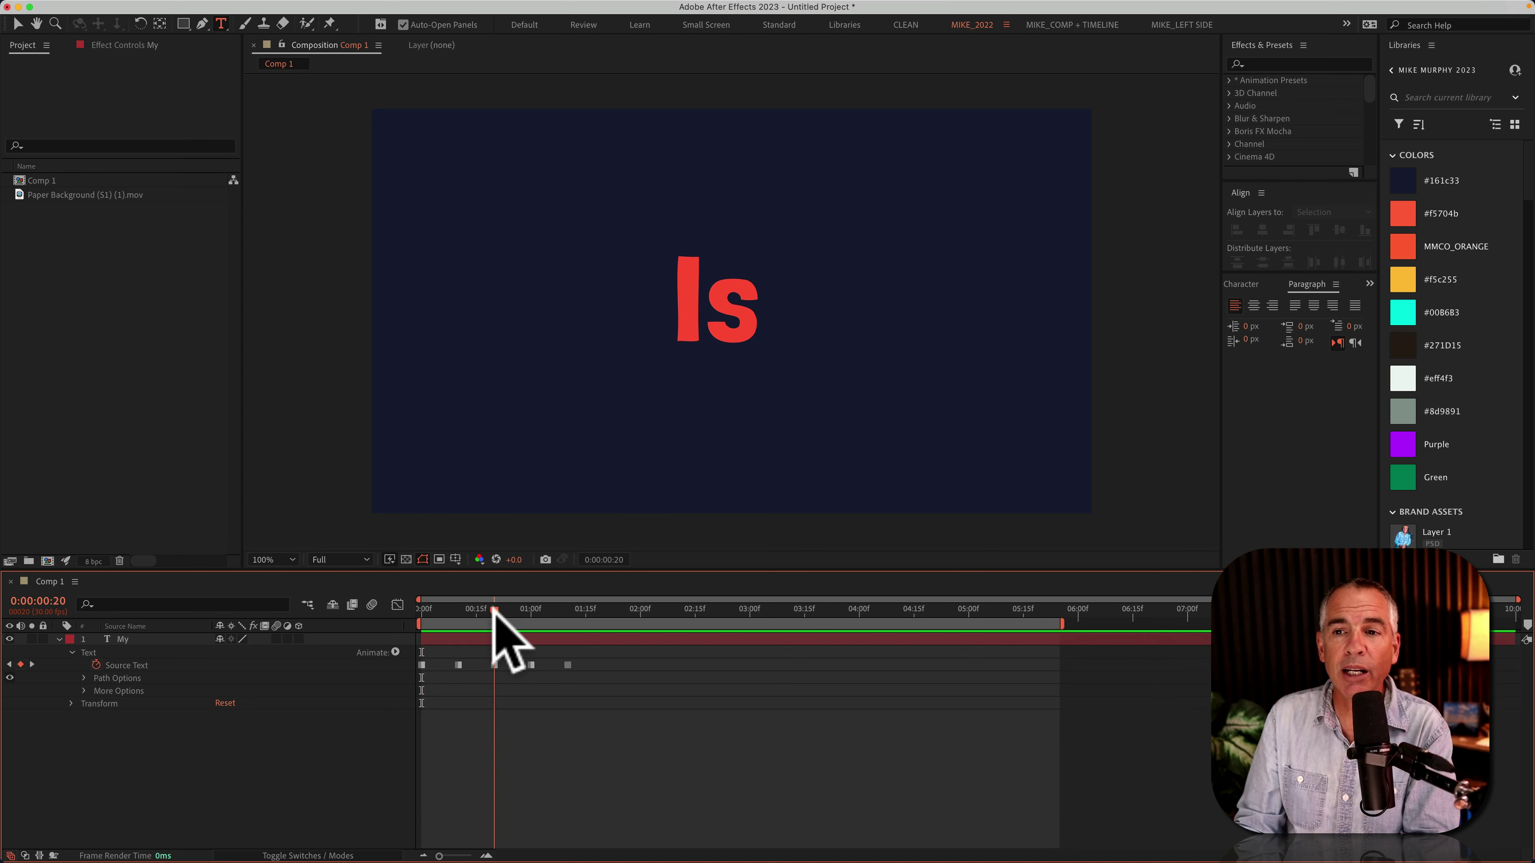
click(495, 665)
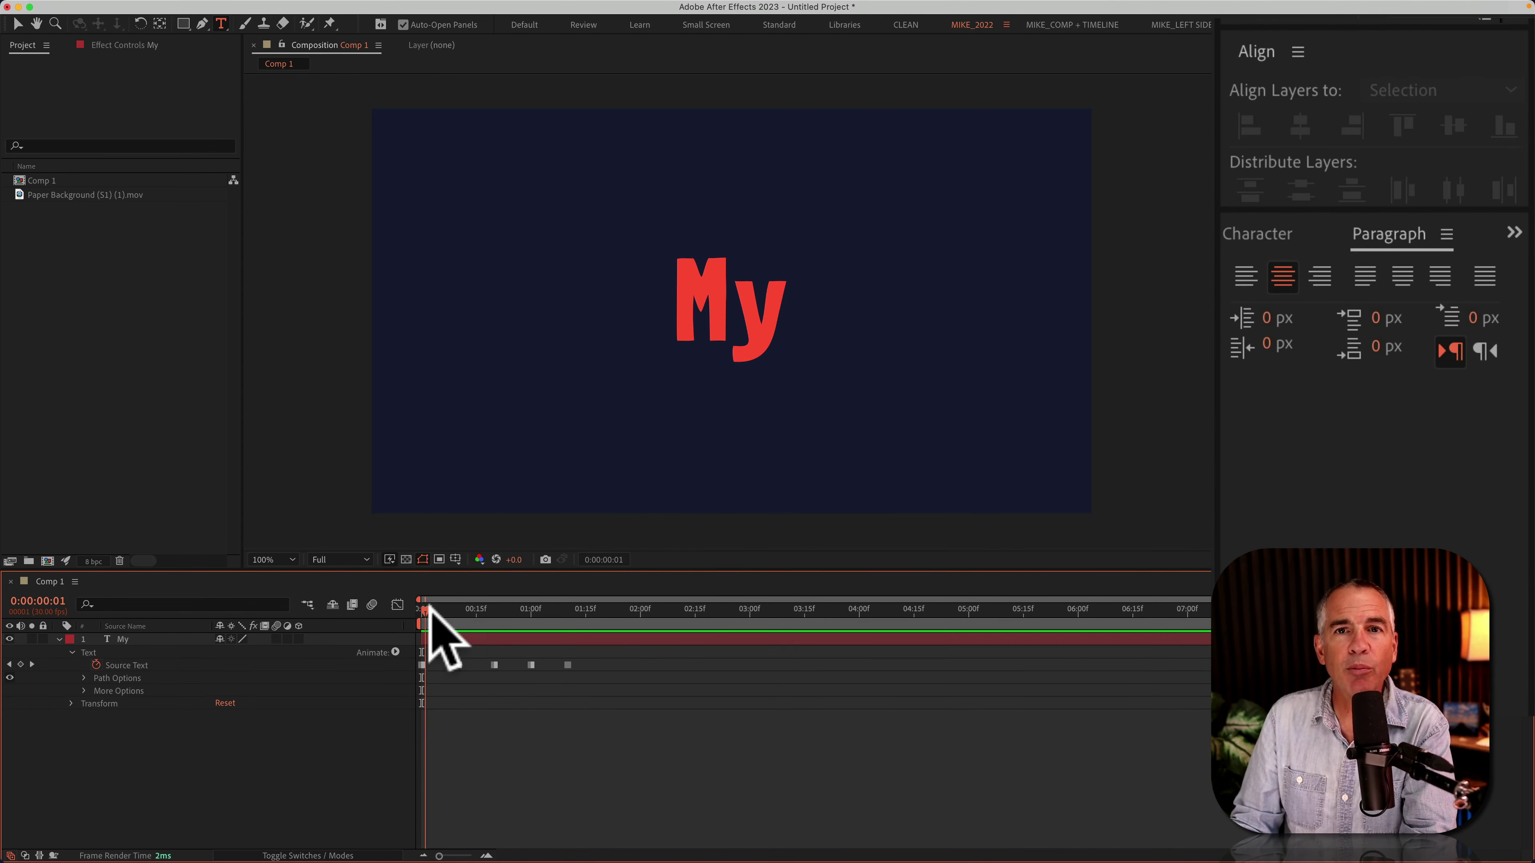
mouse_move(430, 610)
mouse_down()
mouse_move(546, 610)
mouse_move(408, 619)
mouse_up()
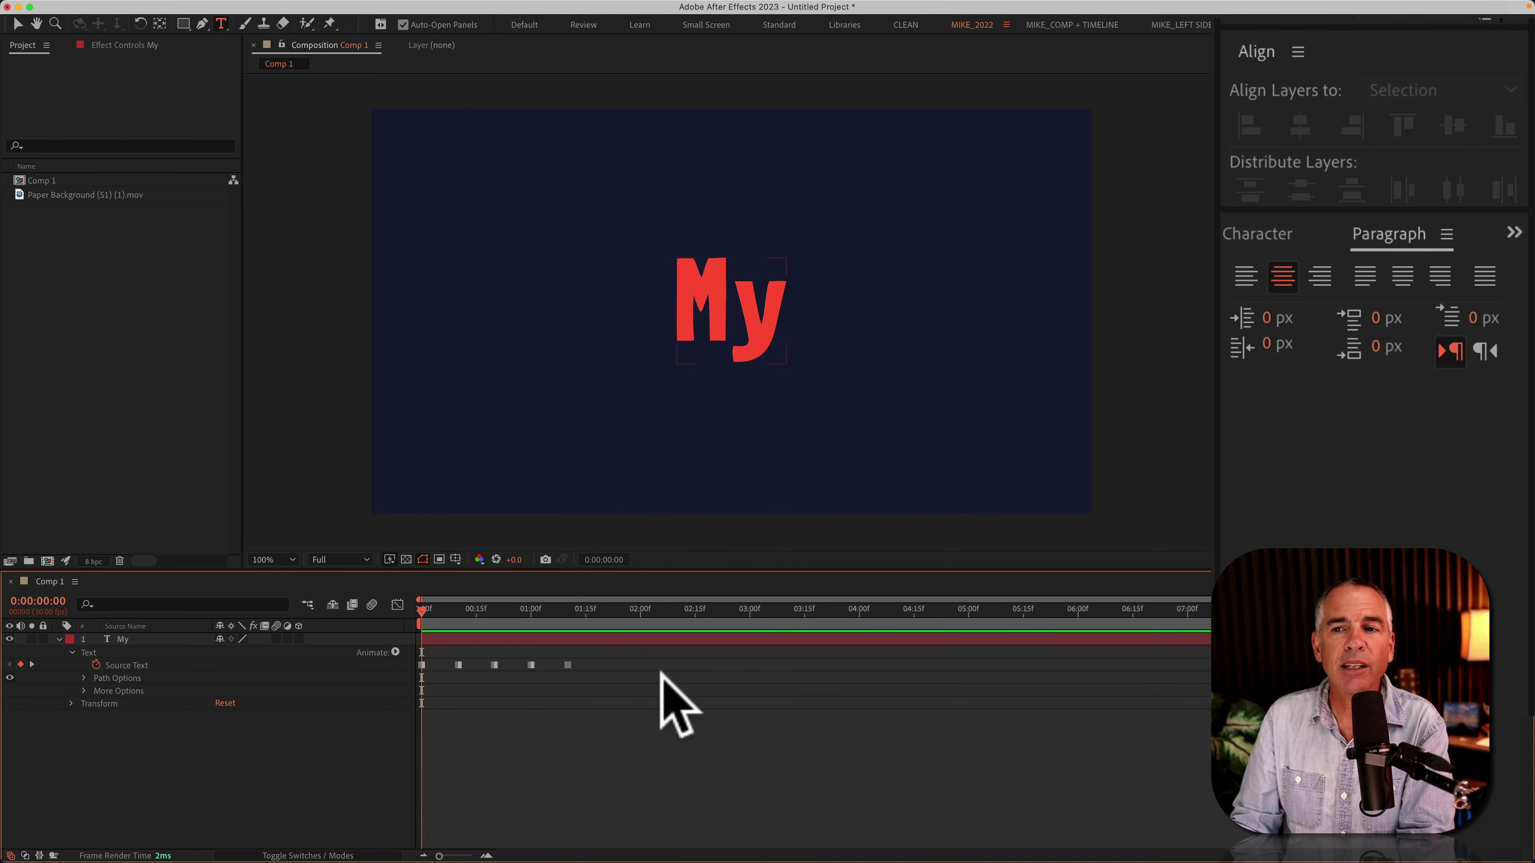
Step: Center-justify the text on all five Source Text keyframes
drag(662, 656, 406, 660)
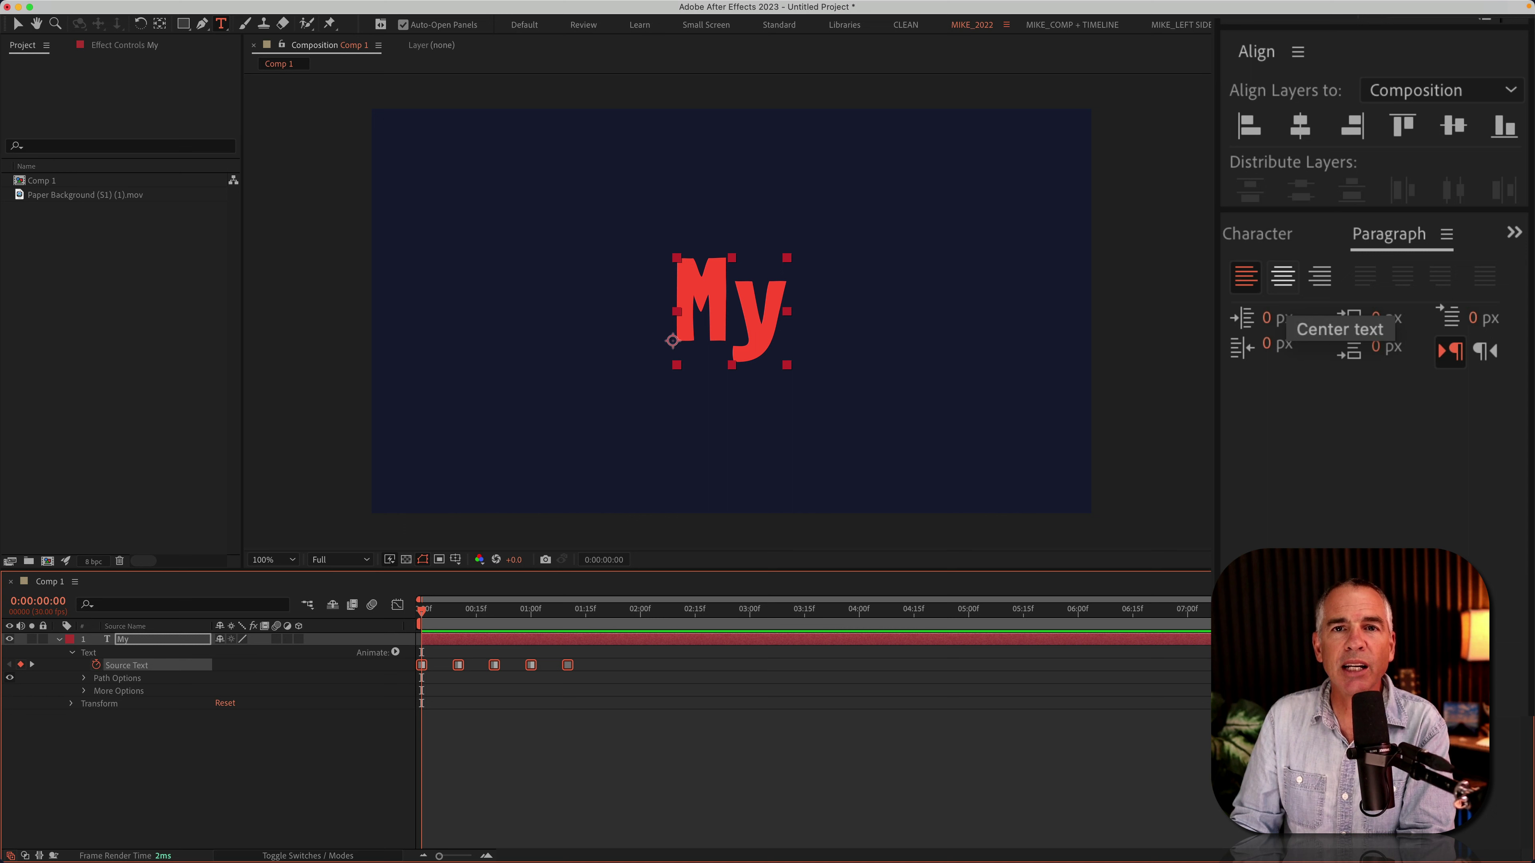
click(1282, 276)
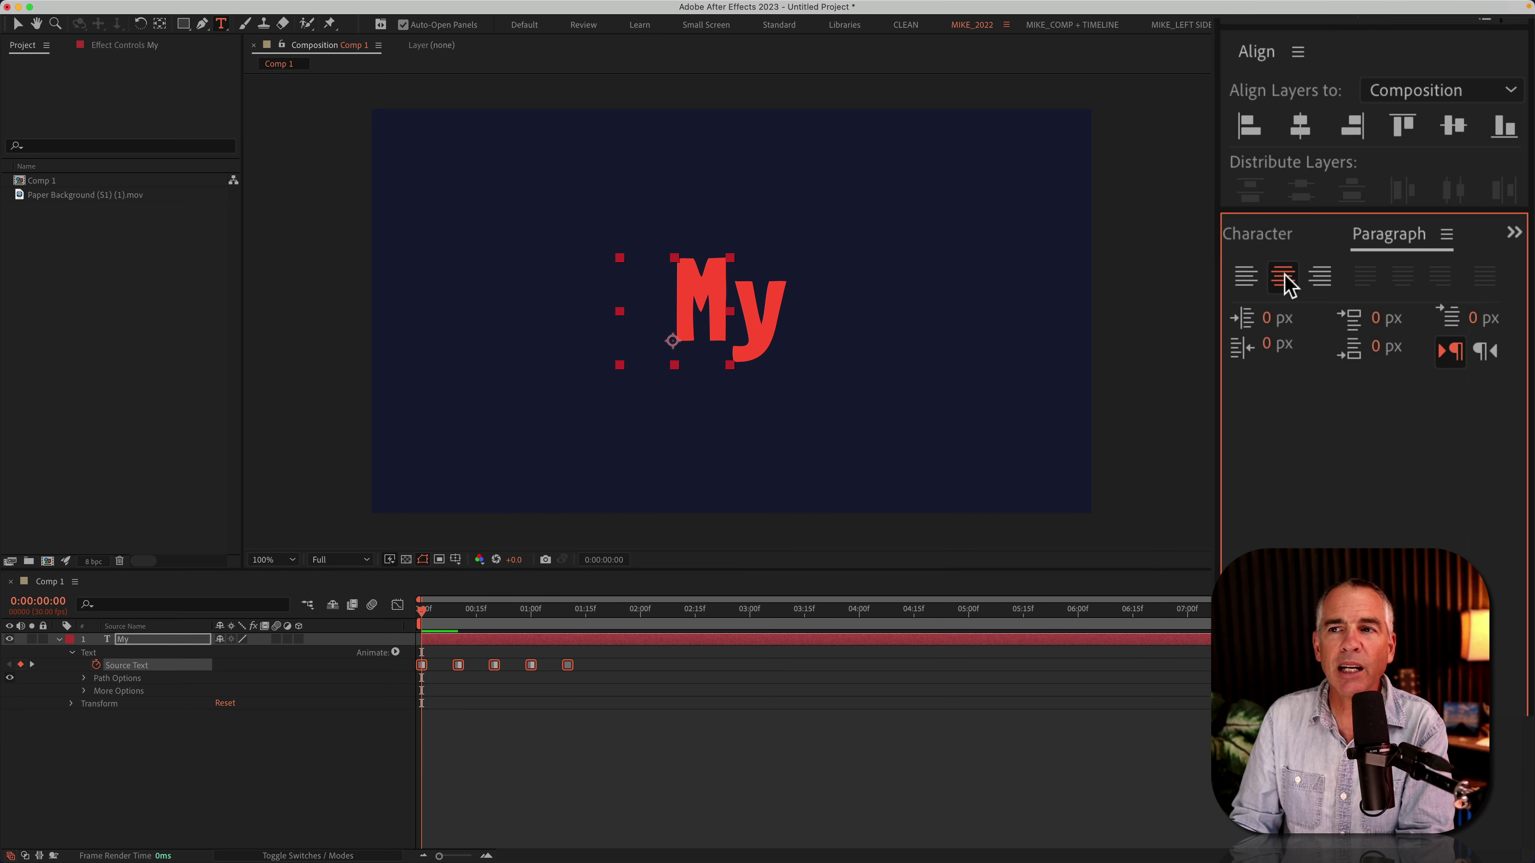
drag(426, 610, 555, 608)
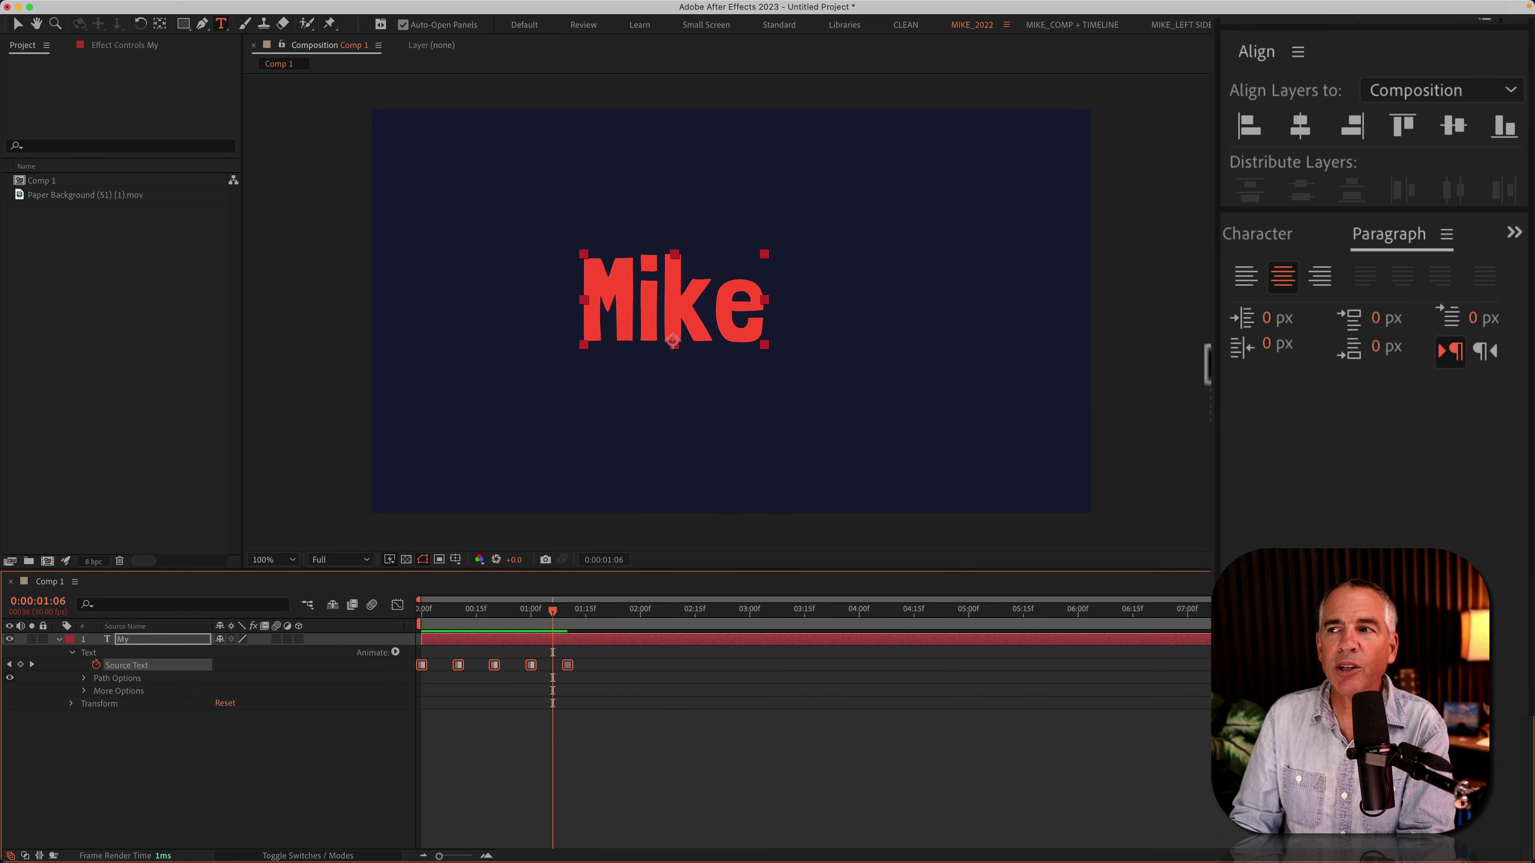
key(Home)
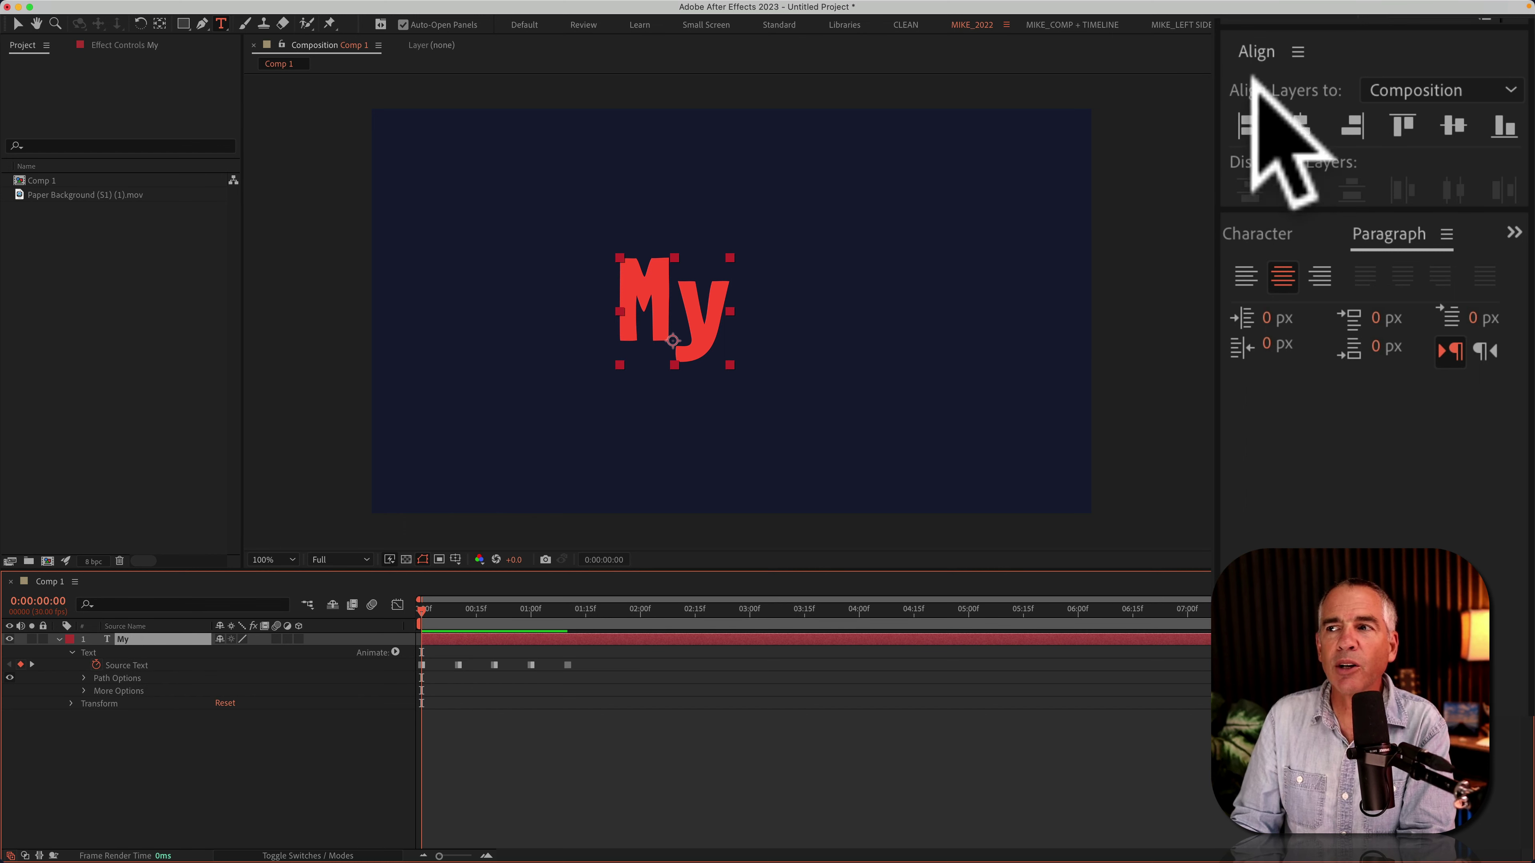
Step: Align the text layer to the horizontal centre of the composition
click(1408, 90)
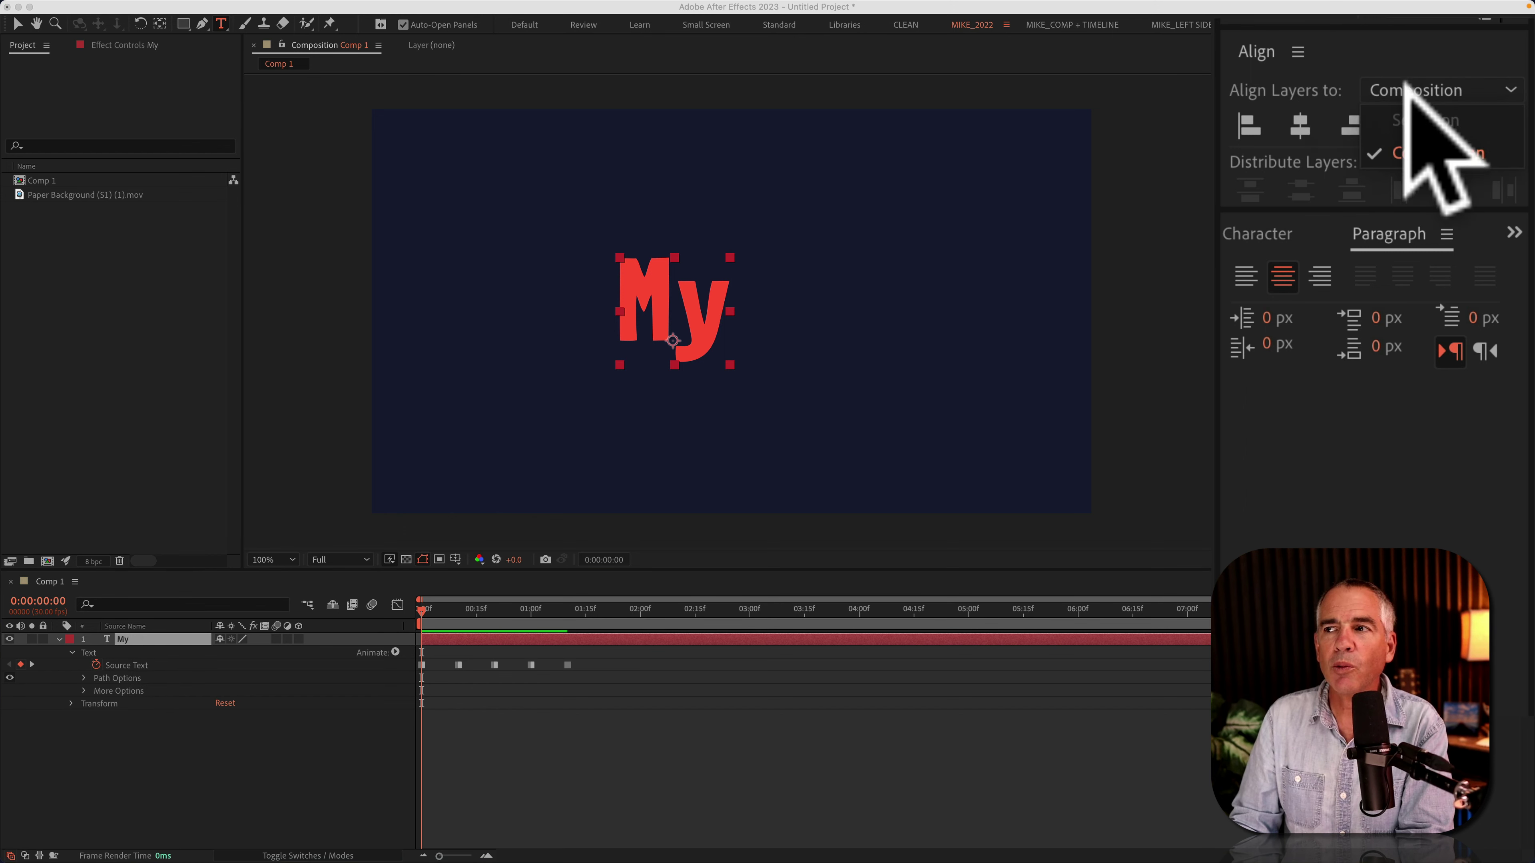
click(1421, 151)
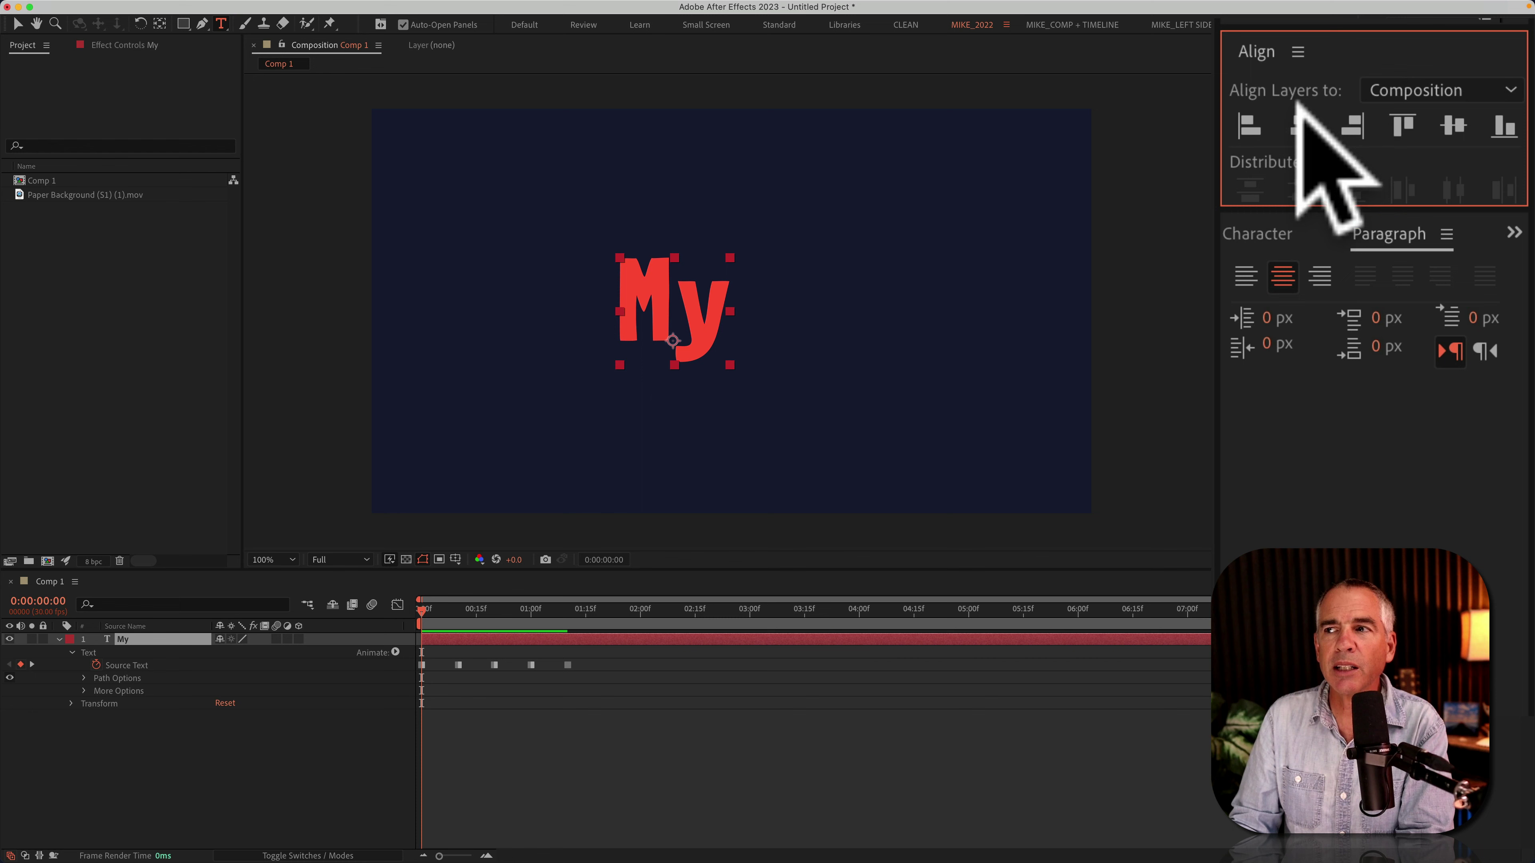
click(1300, 125)
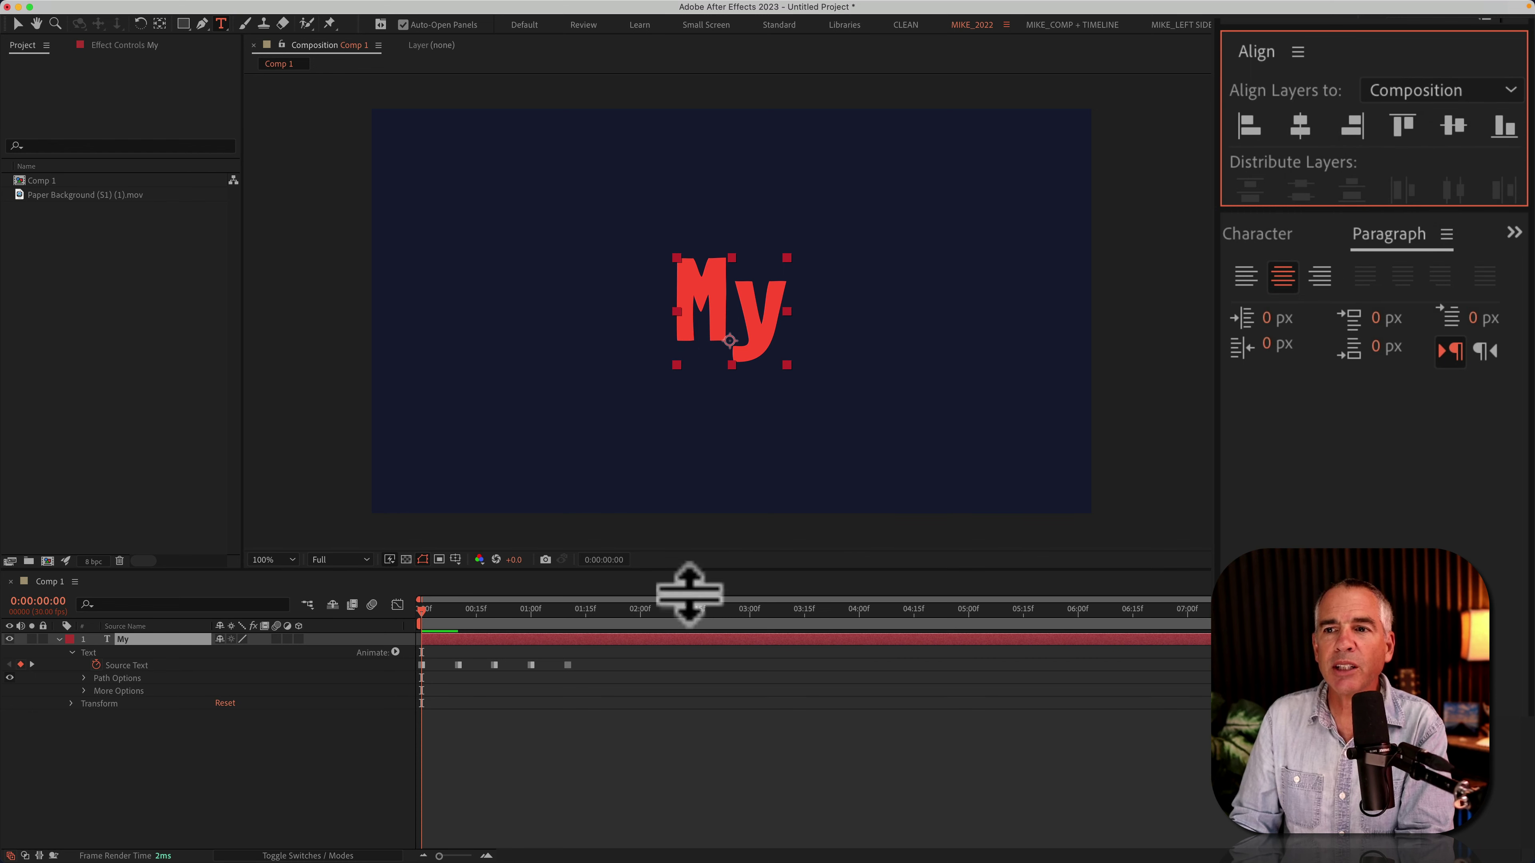
click(800, 735)
Step: Preview the animation, then change the surname keyframe's text to 'I Am A' at 0:00:01:20
key(space)
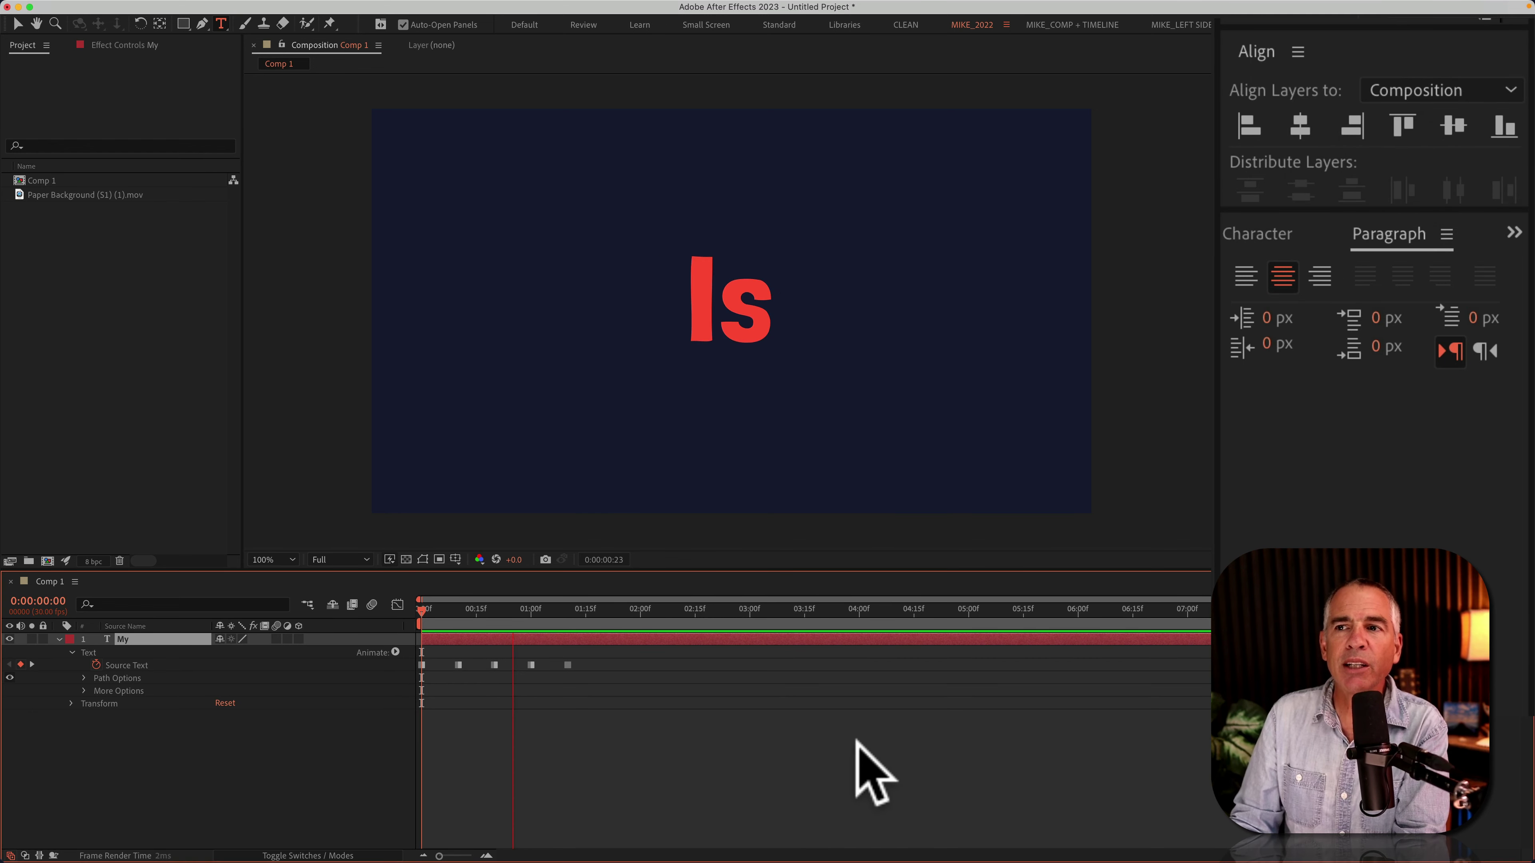
mouse_move(568, 607)
mouse_down()
mouse_move(400, 618)
mouse_move(566, 615)
mouse_up()
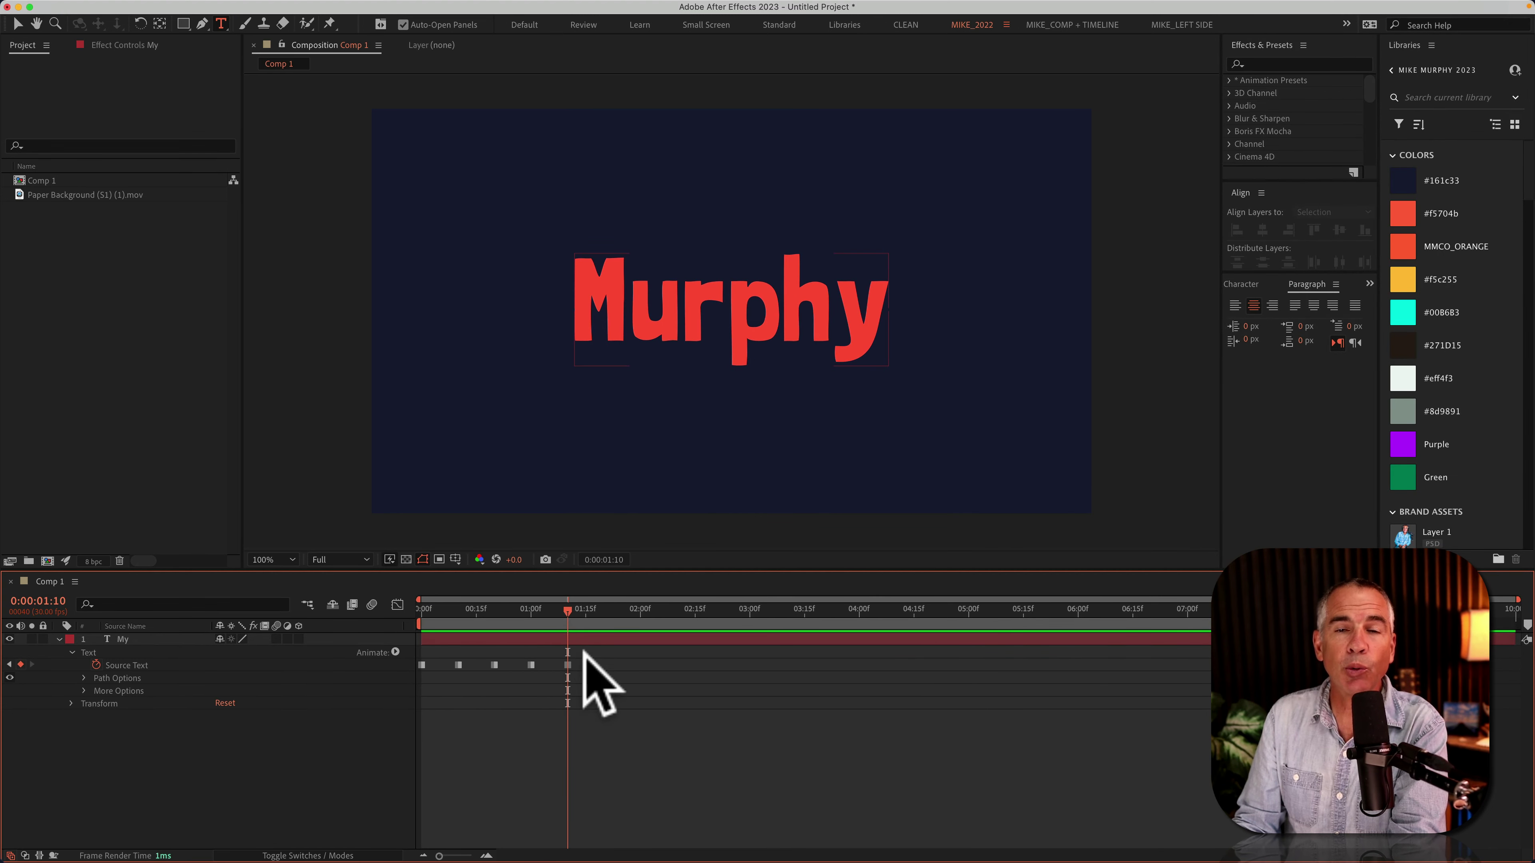
click(567, 665)
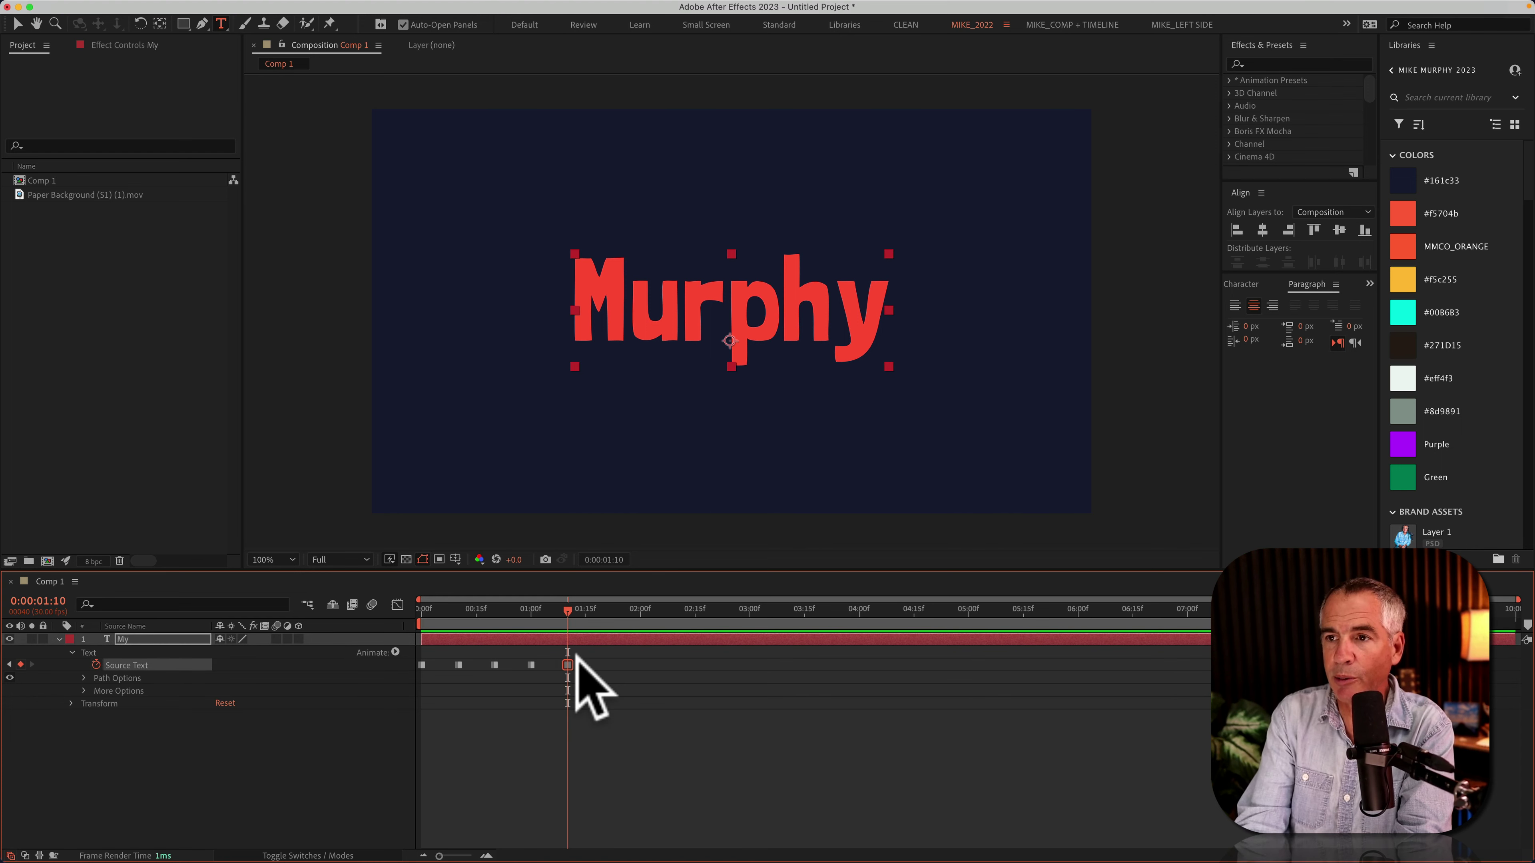
double_click(755, 335)
text(I)
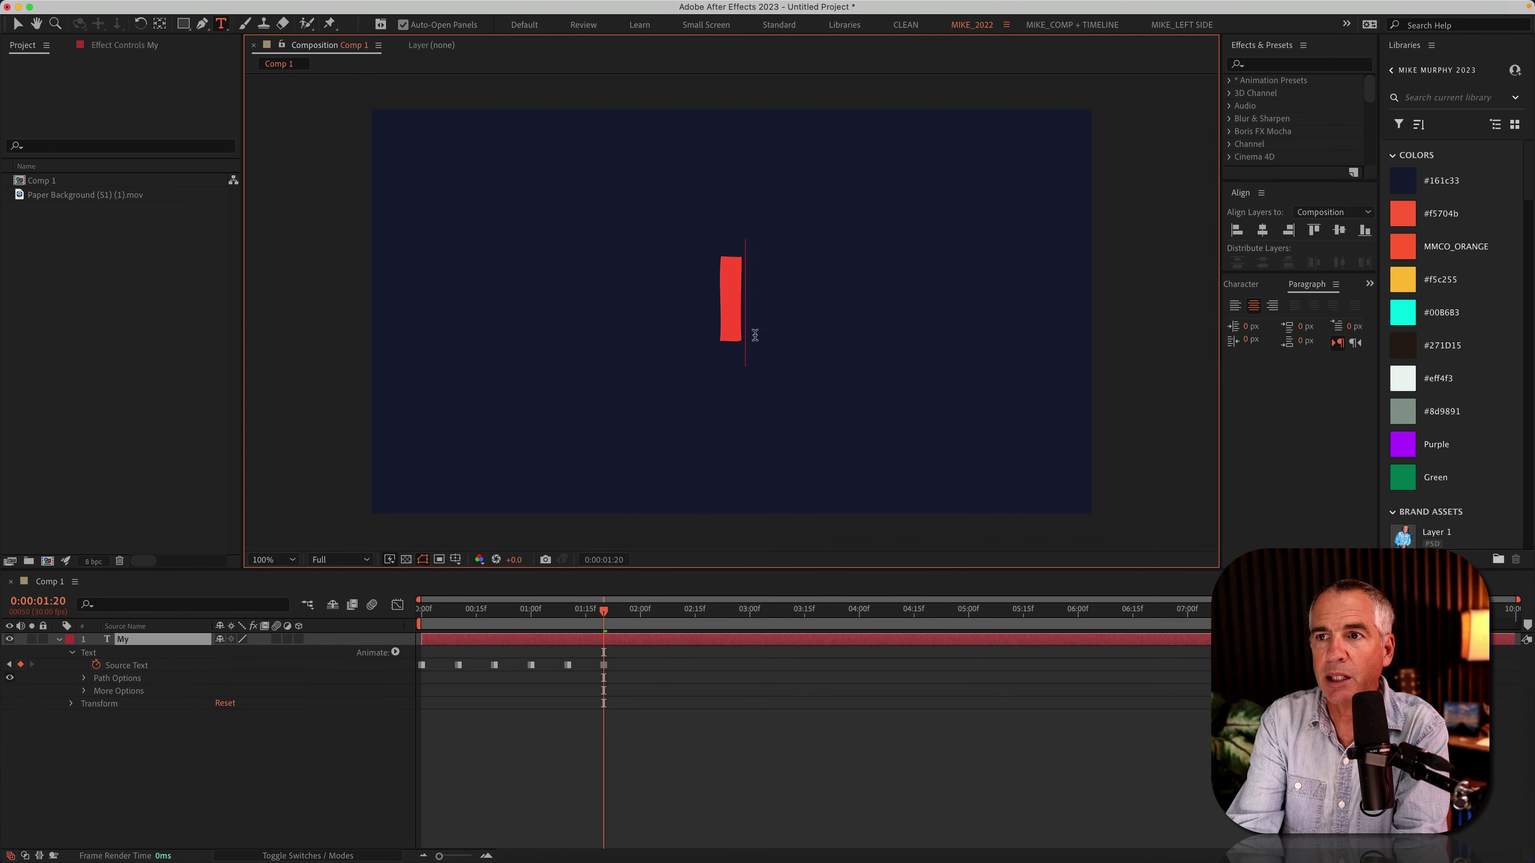
text( Am )
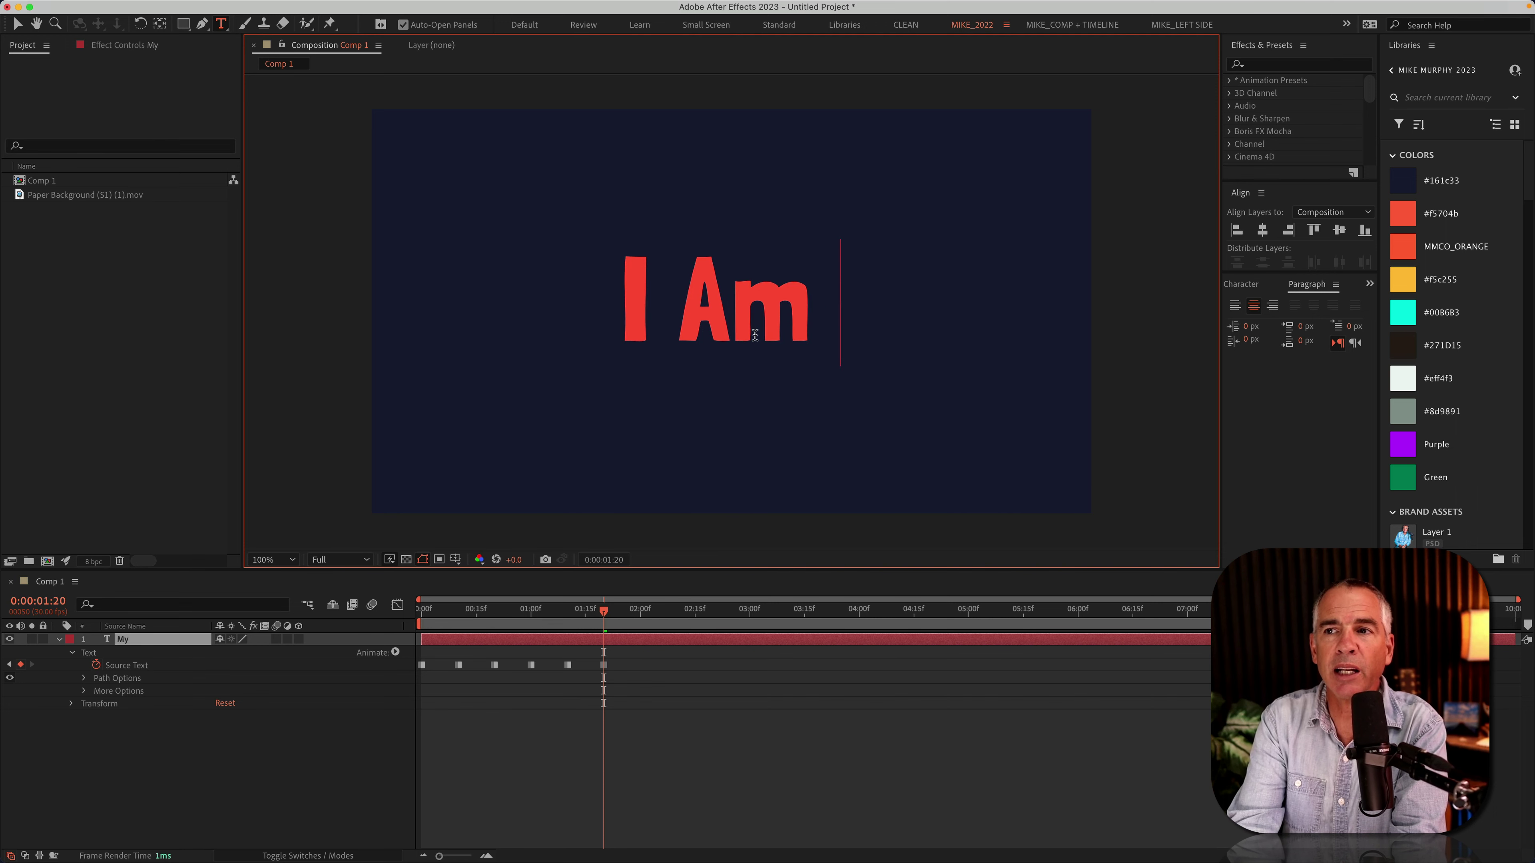
text(A)
Step: Add a keyframe at 0:00:02:00 with the text 'One Man Band'
key(shift+Page_Down)
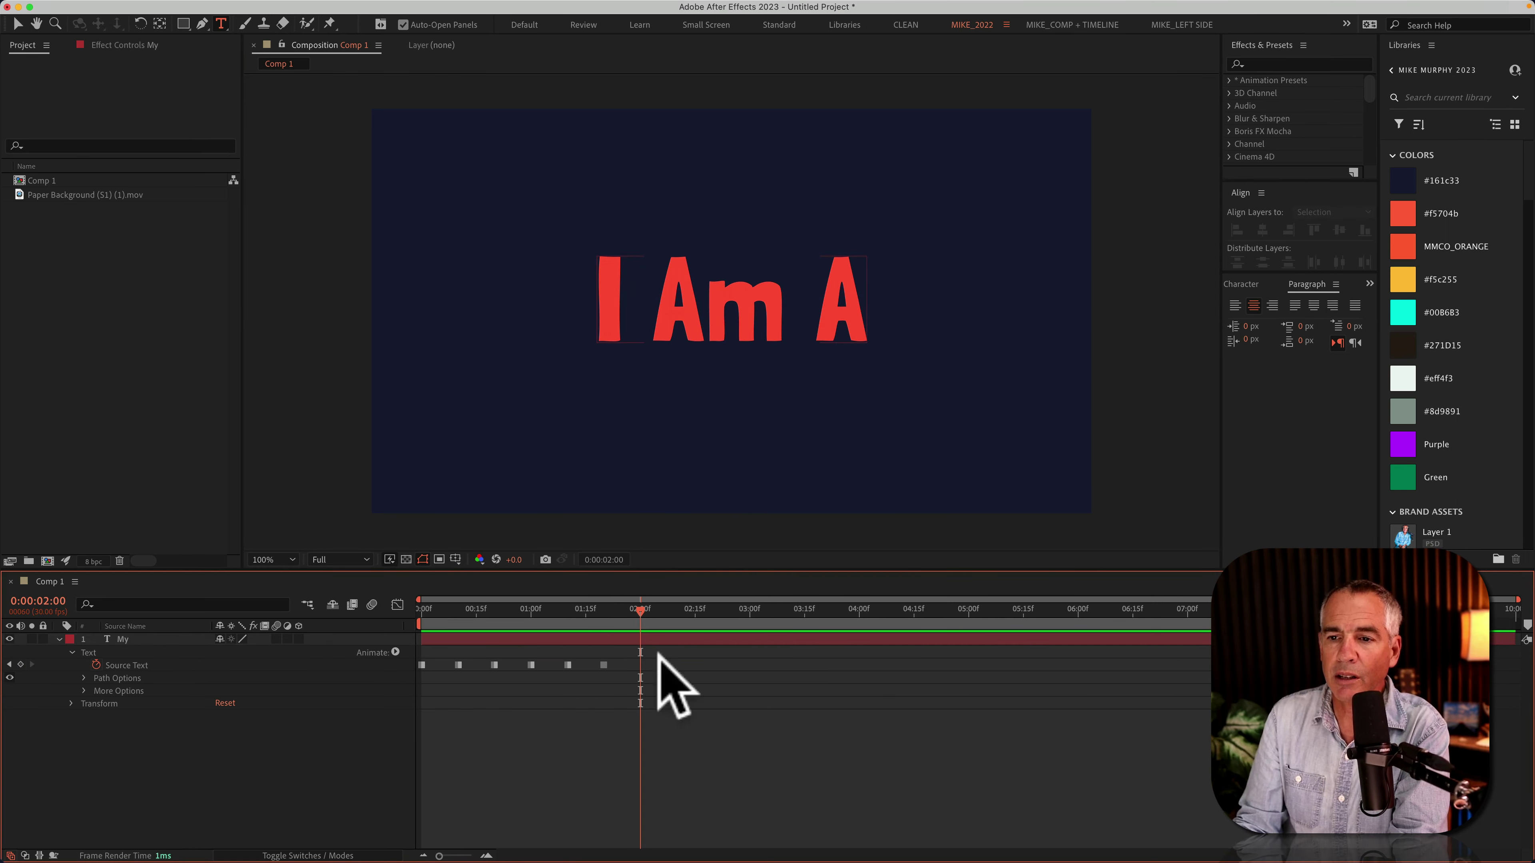
triple_click(756, 291)
text(One Man)
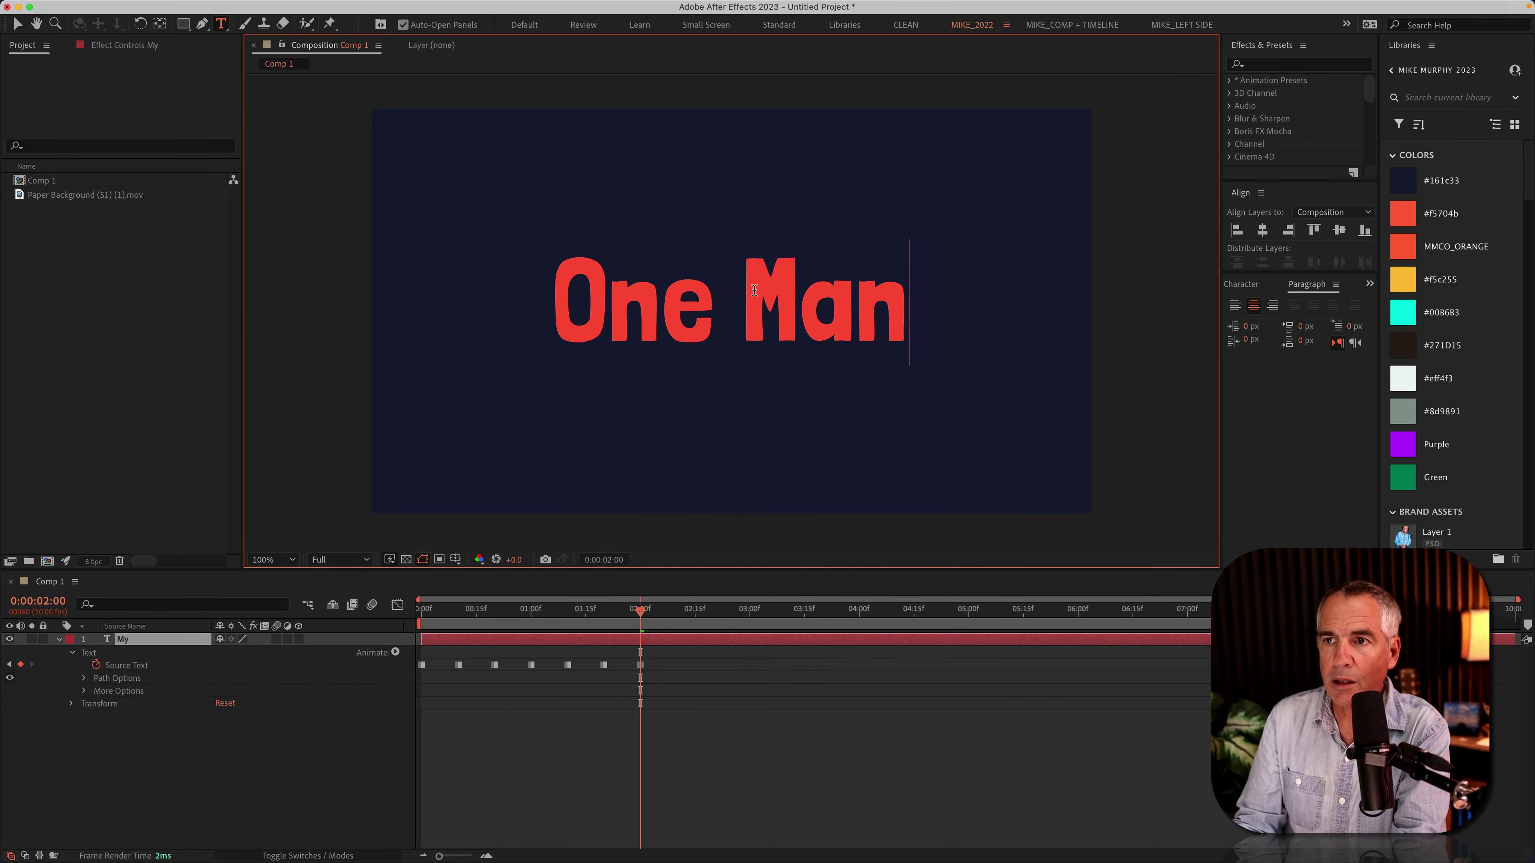
text( Band)
click(681, 620)
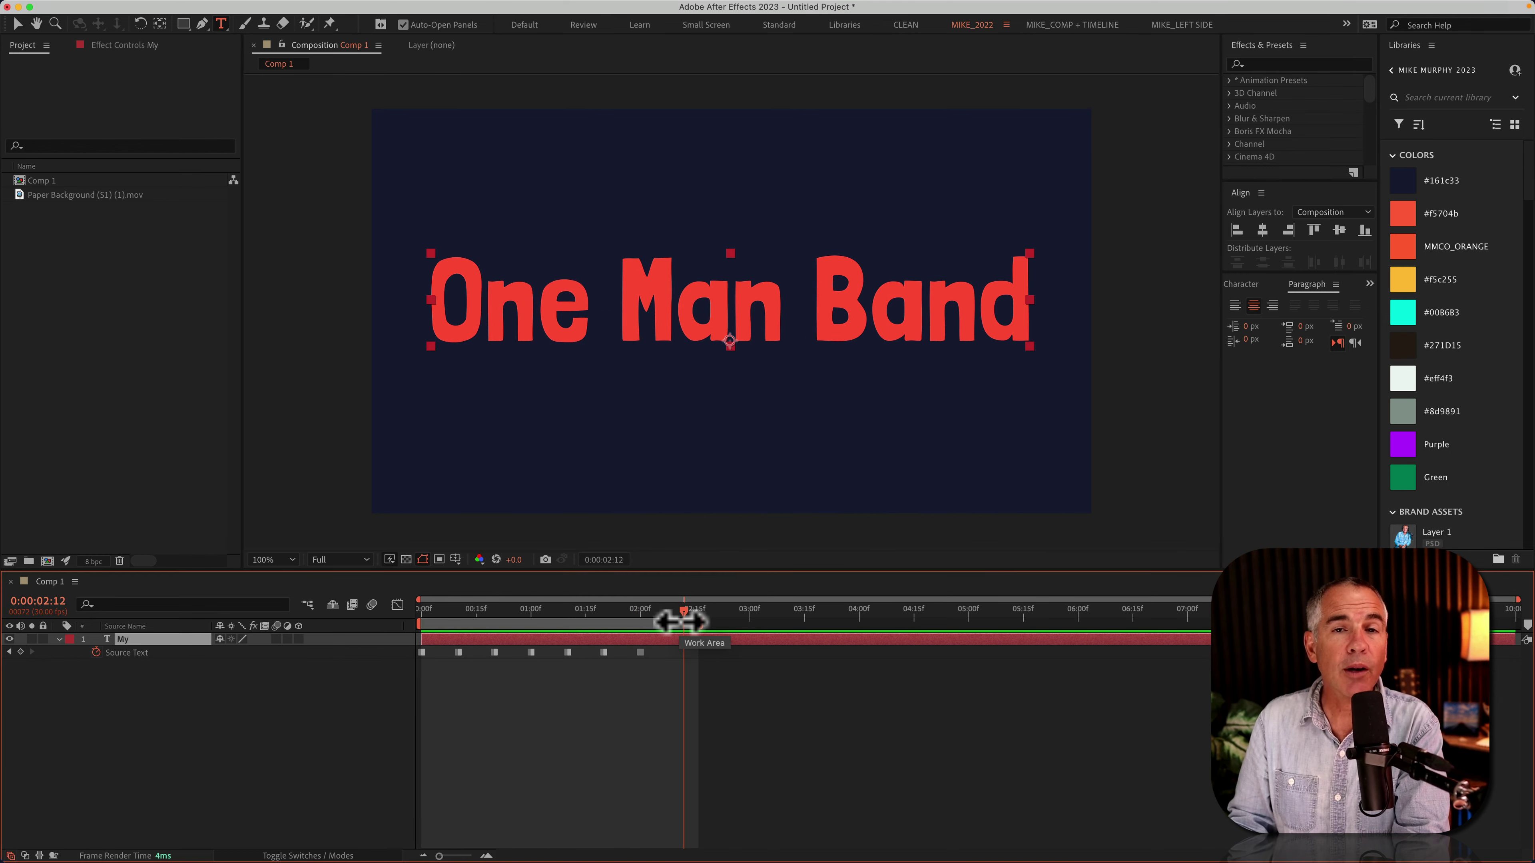